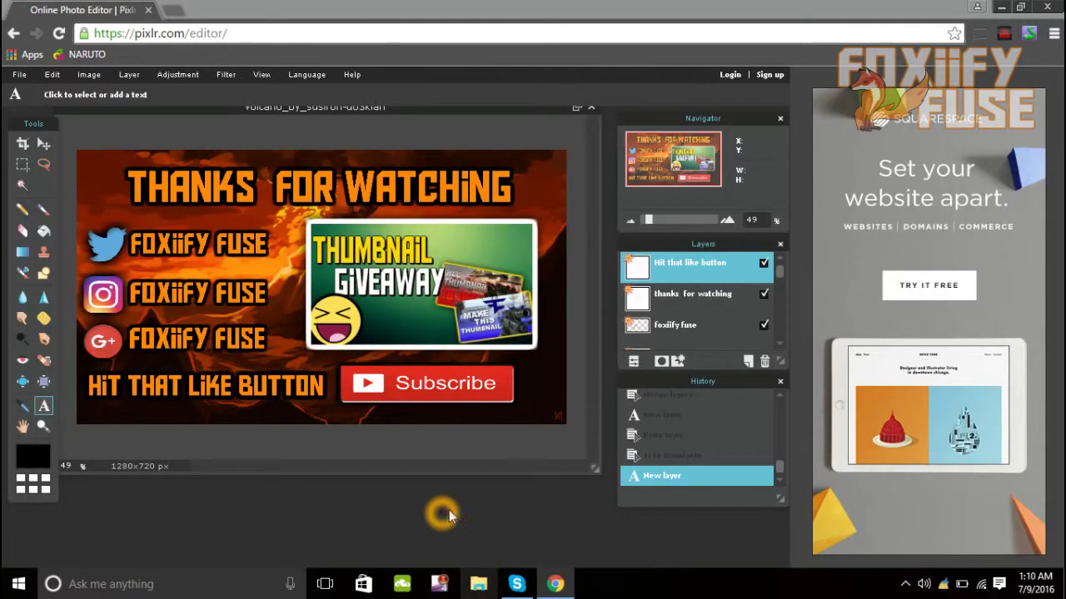
Zoom in and out on the finished volcano end-screen design to preview it.
{"action": "scroll", "coordinate": [456, 350], "scroll_direction": "down", "scroll_amount": 2}
{"action": "scroll", "coordinate": [456, 350], "scroll_direction": "up", "scroll_amount": 3}
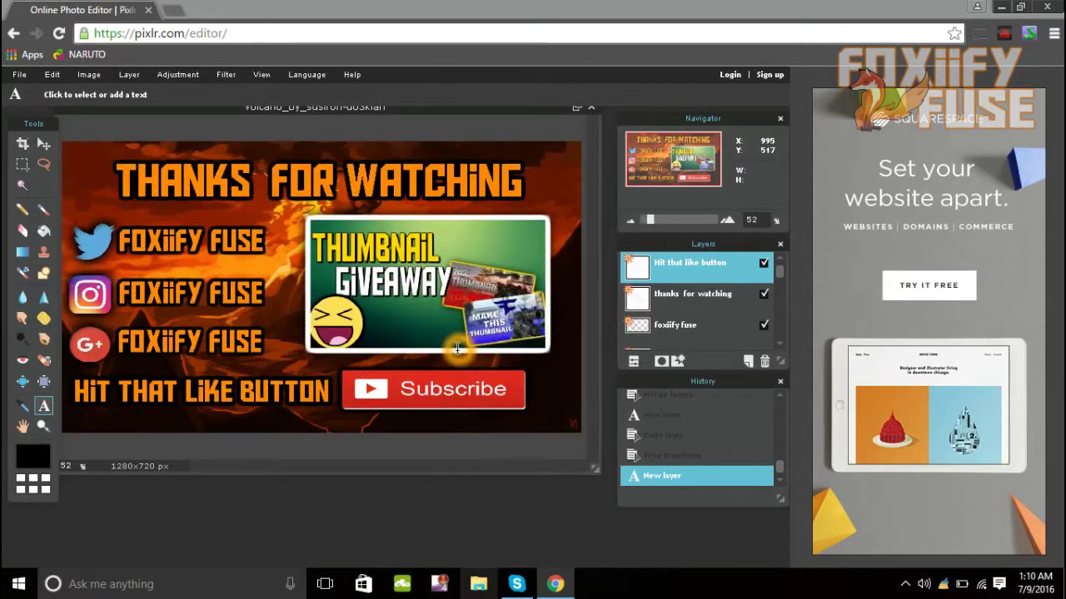
{"action": "scroll", "coordinate": [456, 350], "scroll_direction": "down", "scroll_amount": 1}
{"action": "scroll", "coordinate": [454, 350], "scroll_direction": "down", "scroll_amount": 1}
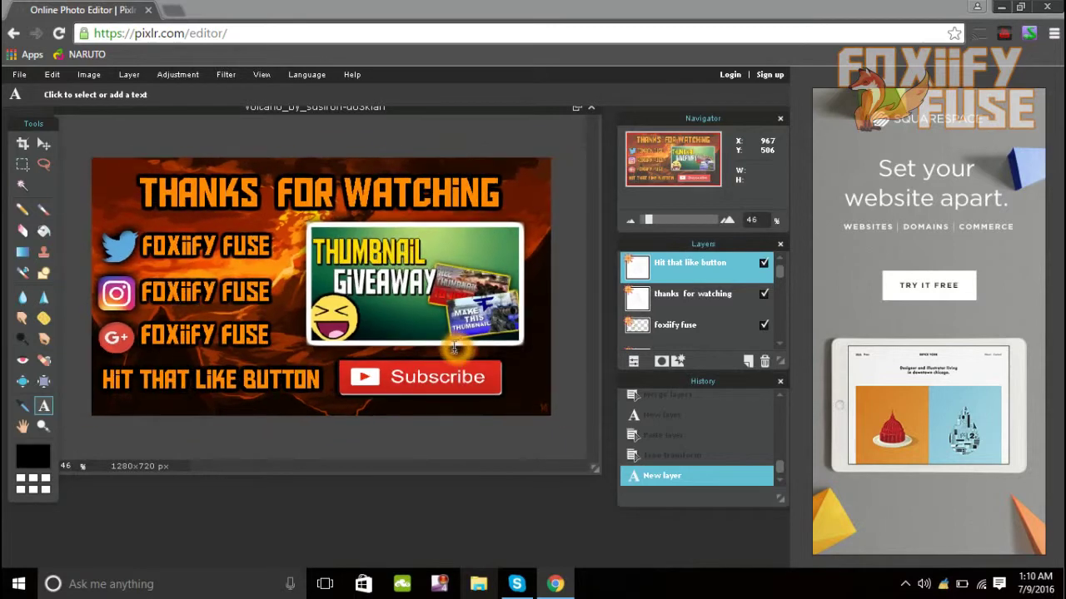
{"action": "scroll", "coordinate": [455, 350], "scroll_direction": "up", "scroll_amount": 1}
{"action": "scroll", "coordinate": [455, 349], "scroll_direction": "up", "scroll_amount": 1}
{"action": "scroll", "coordinate": [455, 350], "scroll_direction": "down", "scroll_amount": 1}
{"action": "scroll", "coordinate": [455, 350], "scroll_direction": "up", "scroll_amount": 1}
{"action": "scroll", "coordinate": [454, 350], "scroll_direction": "down", "scroll_amount": 2}
{"action": "scroll", "coordinate": [454, 349], "scroll_direction": "down", "scroll_amount": 1}
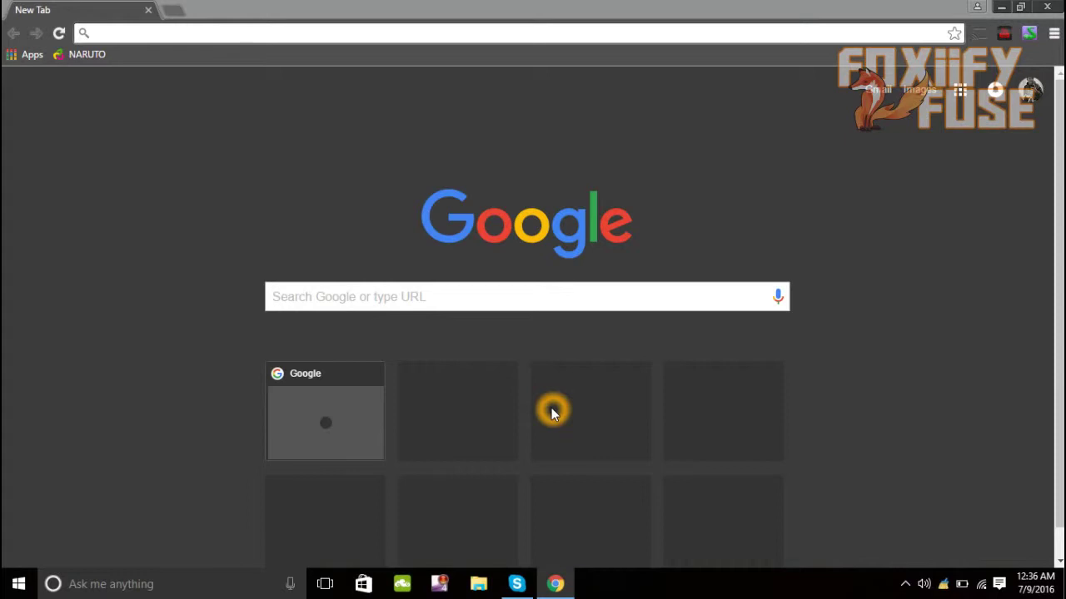
Search Google Images for 'gradient'.
{"action": "left_click", "coordinate": [552, 414]}
{"action": "left_click", "coordinate": [469, 325]}
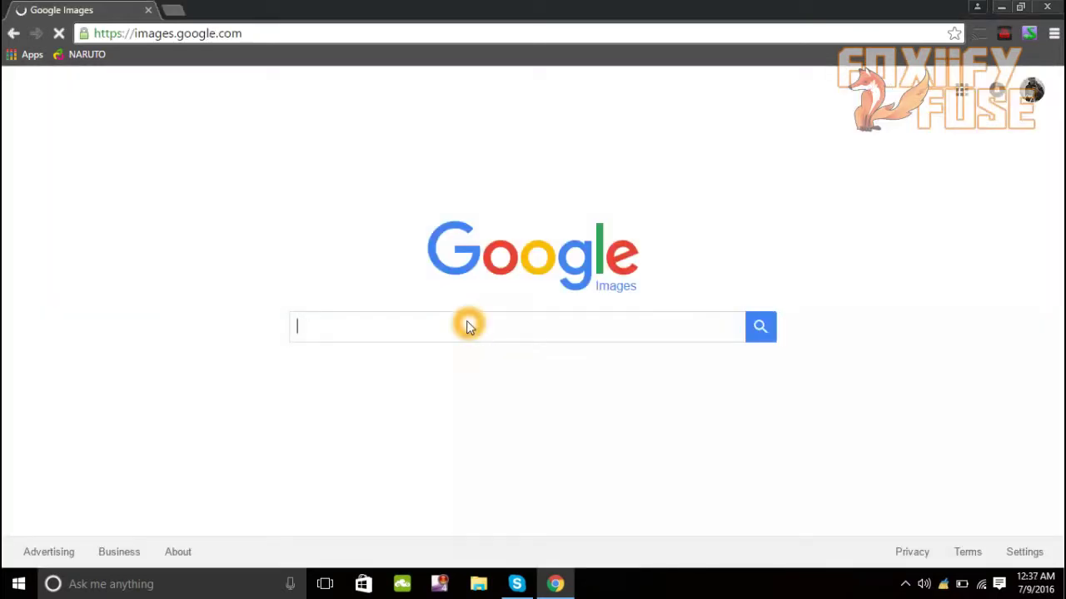
{"action": "left_click", "coordinate": [468, 323]}
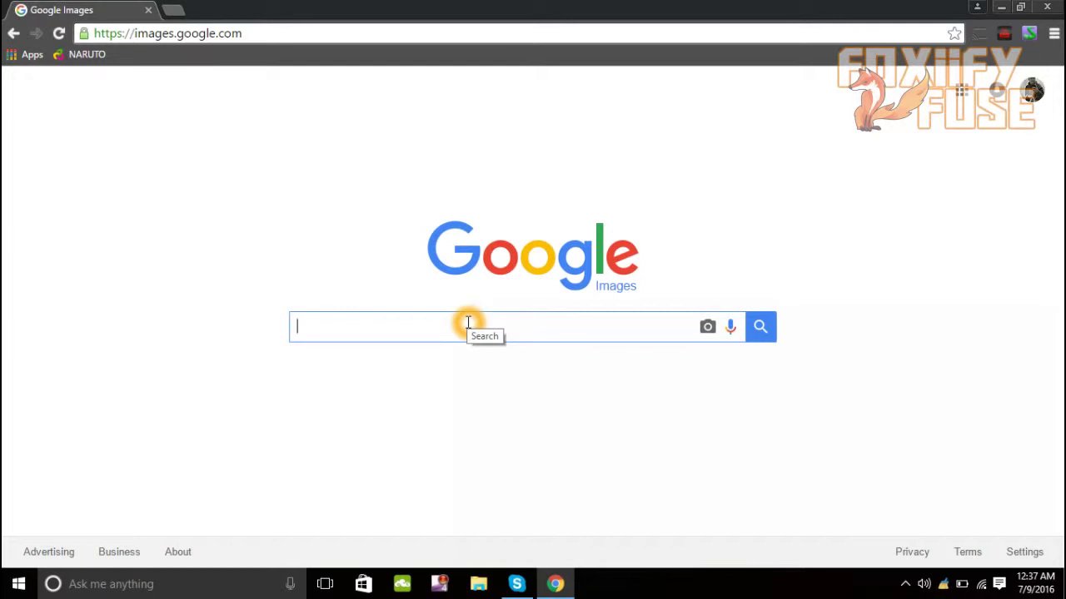
{"action": "type", "text": "reat"}
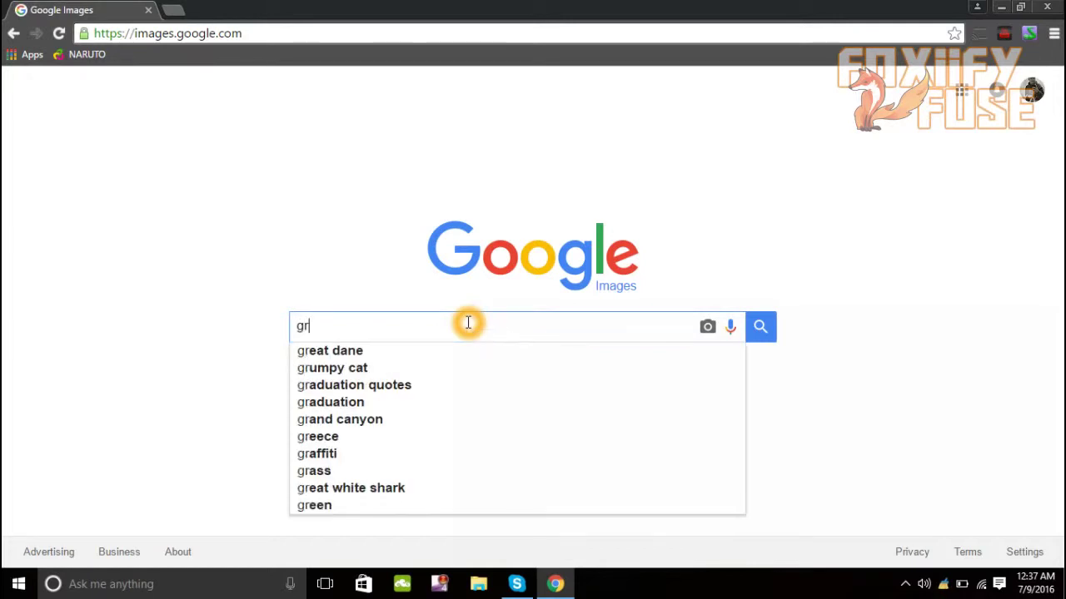
{"action": "key", "text": "BackSpace"}
{"action": "key", "text": "BackSpace"}
{"action": "key", "text": "BackSpace"}
{"action": "type", "text": "afien"}
{"action": "key", "text": "BackSpace"}
{"action": "key", "text": "BackSpace"}
{"action": "key", "text": "BackSpace"}
{"action": "key", "text": "BackSpace"}
{"action": "type", "text": "dient"}
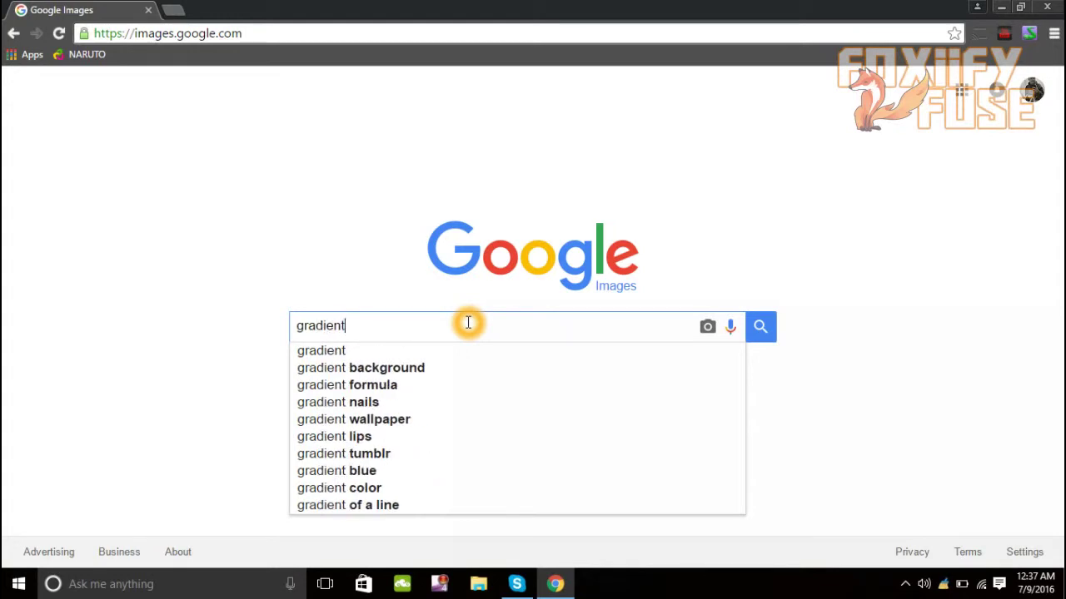
{"action": "left_click", "coordinate": [466, 357]}
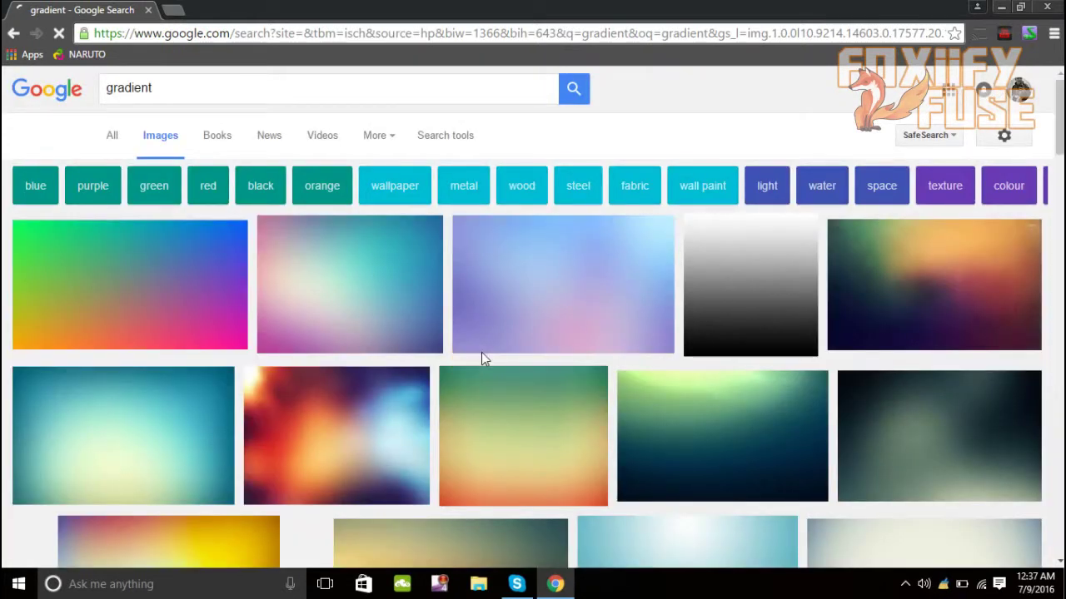
Browse the gradient results and open the dark orange gradient image.
{"action": "scroll", "coordinate": [766, 357], "scroll_direction": "down", "scroll_amount": 3}
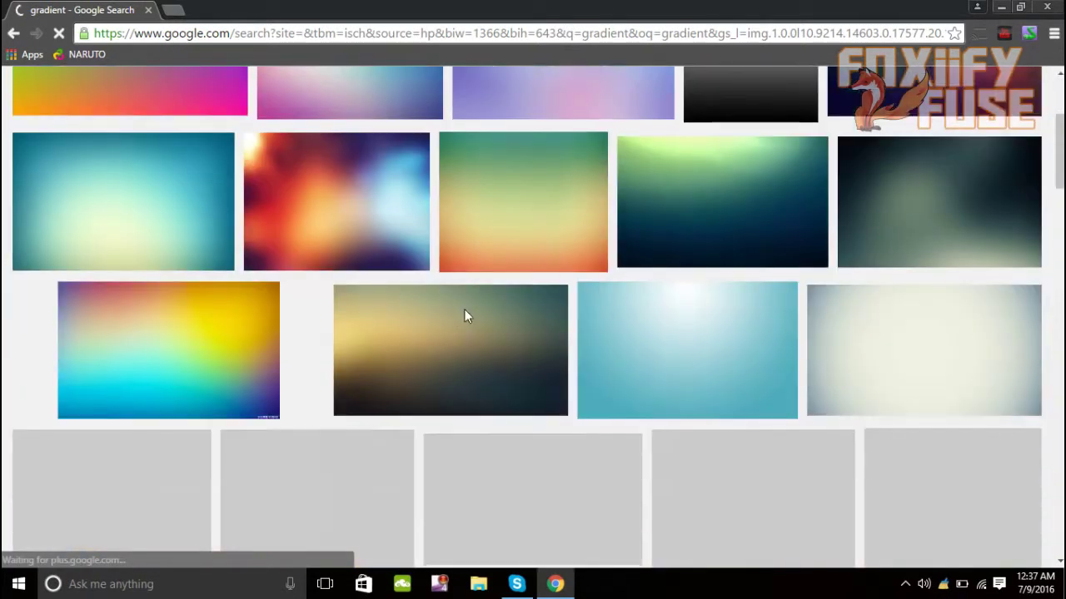
{"action": "scroll", "coordinate": [762, 308], "scroll_direction": "up", "scroll_amount": 2}
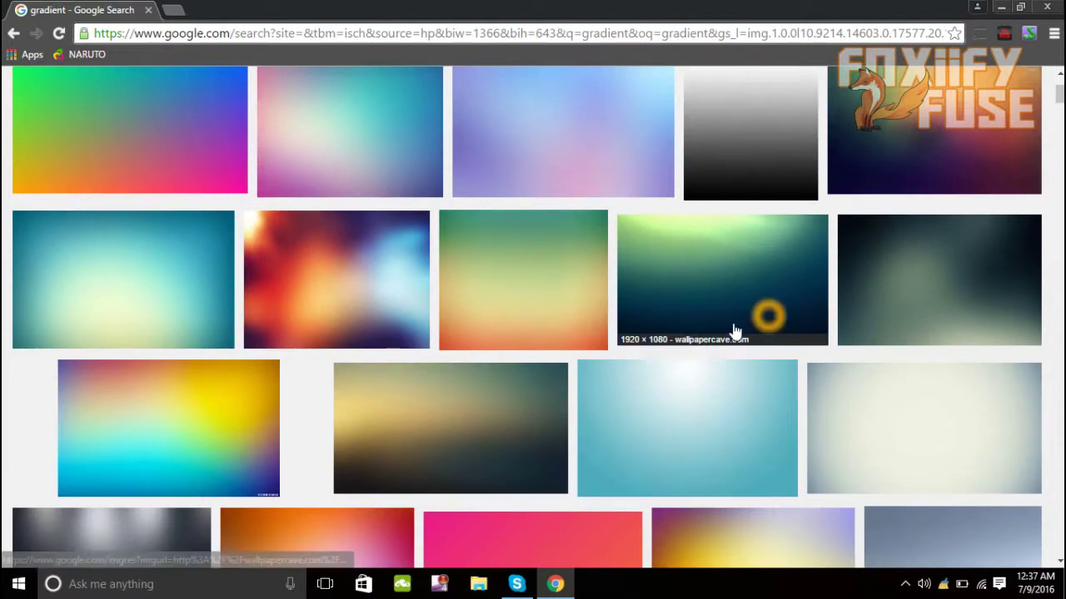
{"action": "scroll", "coordinate": [721, 300], "scroll_direction": "down", "scroll_amount": 7}
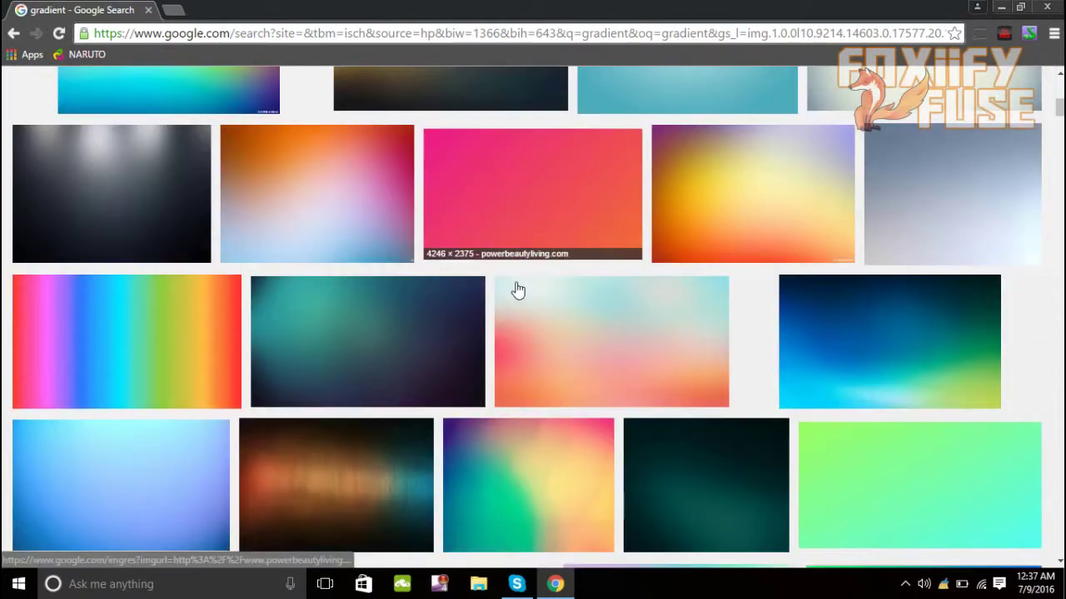
{"action": "scroll", "coordinate": [519, 287], "scroll_direction": "down", "scroll_amount": 5}
{"action": "scroll", "coordinate": [566, 278], "scroll_direction": "up", "scroll_amount": 4}
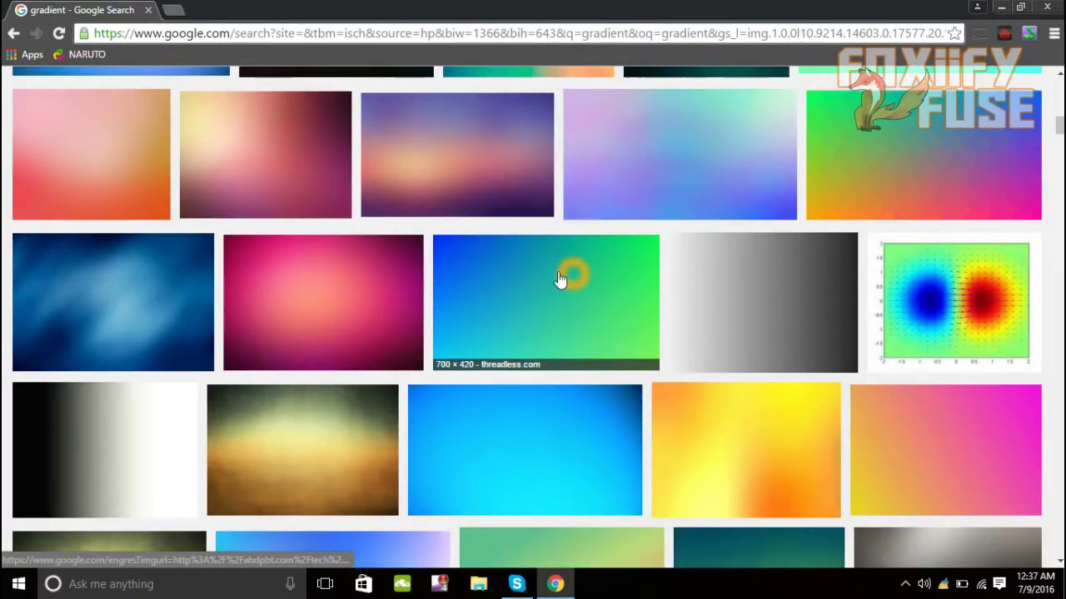
{"action": "scroll", "coordinate": [505, 339], "scroll_direction": "down", "scroll_amount": 4}
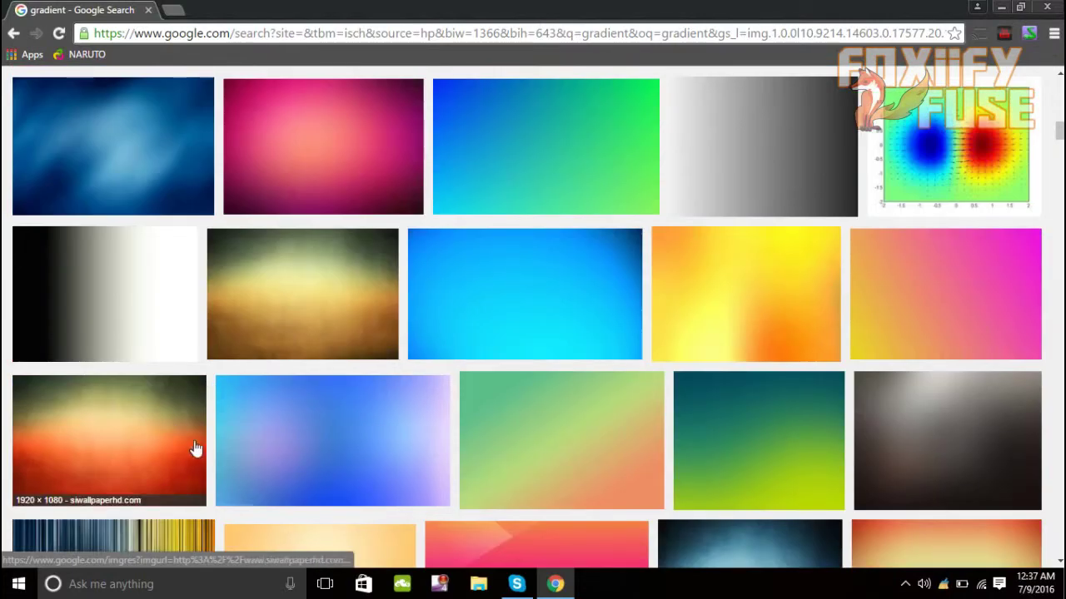
{"action": "left_click", "coordinate": [867, 500]}
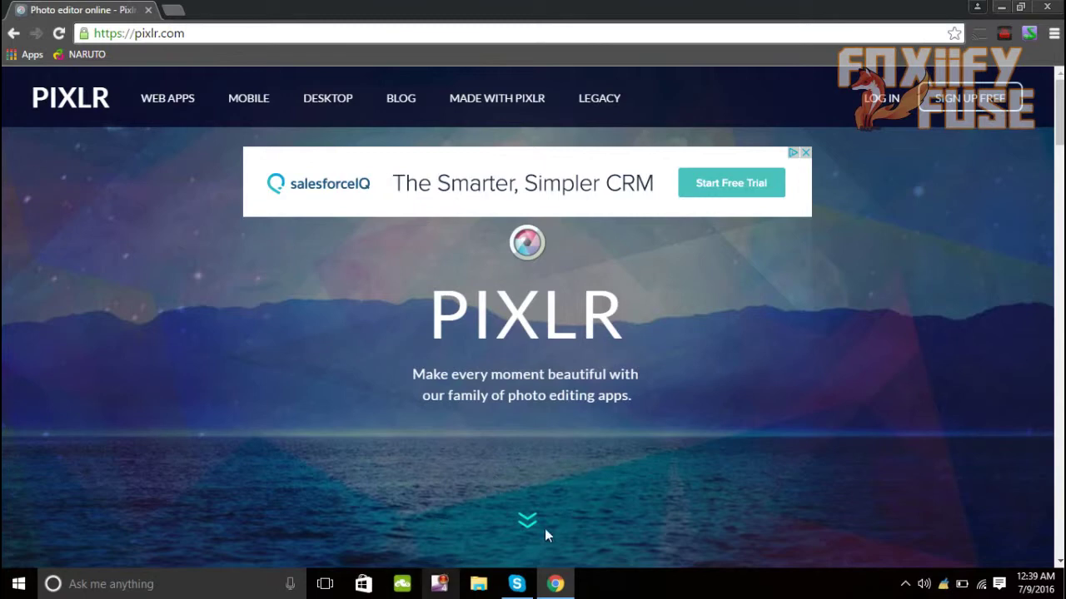
Scroll down pixlr.com to the PIXLR EDITOR section and launch its web app.
{"action": "left_click", "coordinate": [521, 519]}
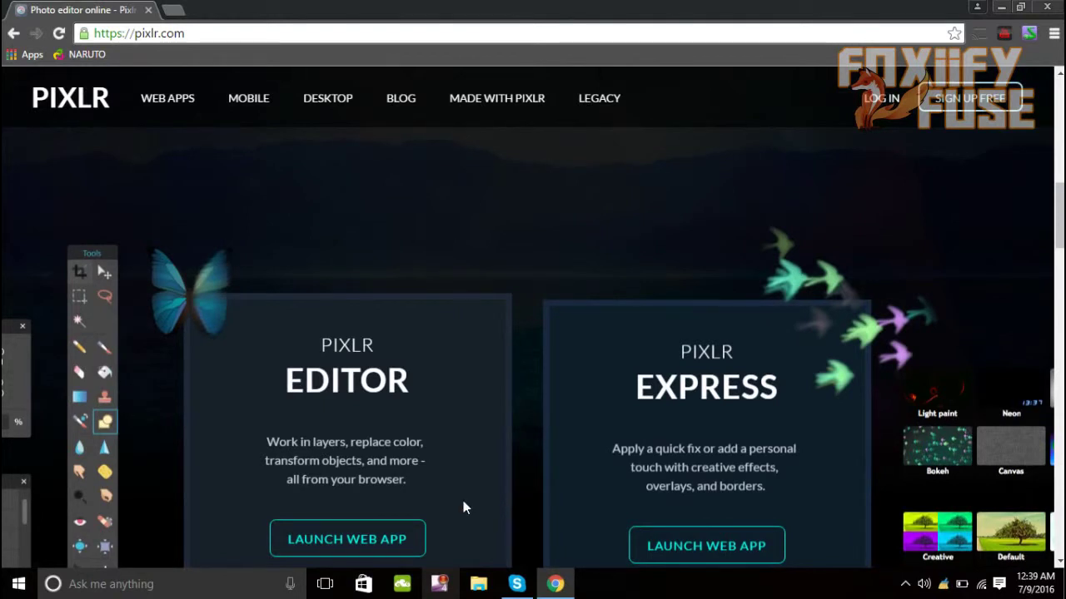
{"action": "scroll", "coordinate": [463, 506], "scroll_direction": "down", "scroll_amount": 2}
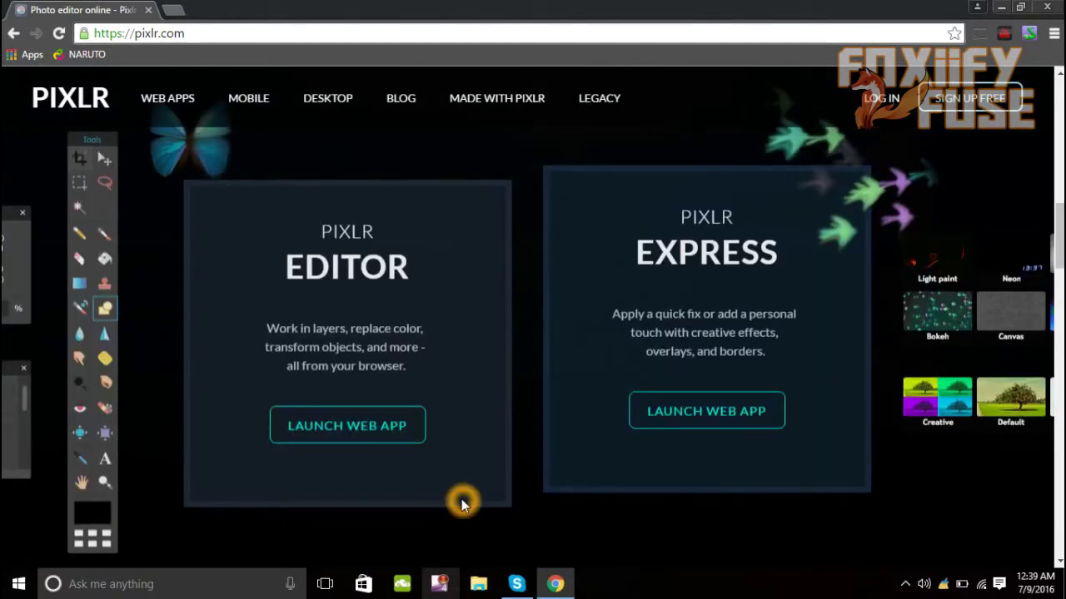
{"action": "left_click", "coordinate": [343, 423]}
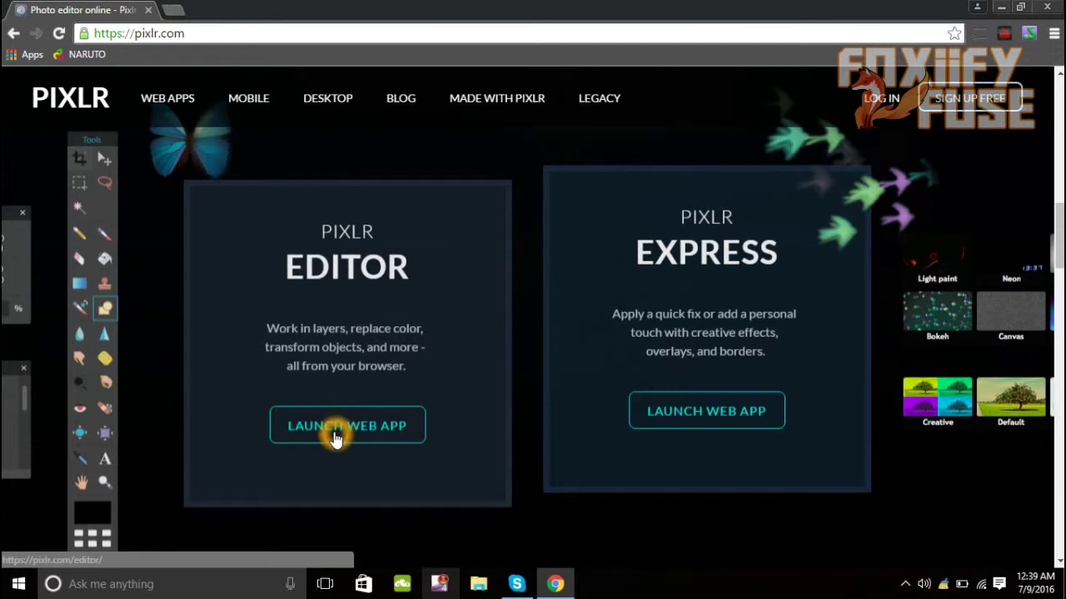
{"action": "left_click", "coordinate": [322, 425]}
{"action": "left_click", "coordinate": [309, 436]}
{"action": "left_click", "coordinate": [305, 426]}
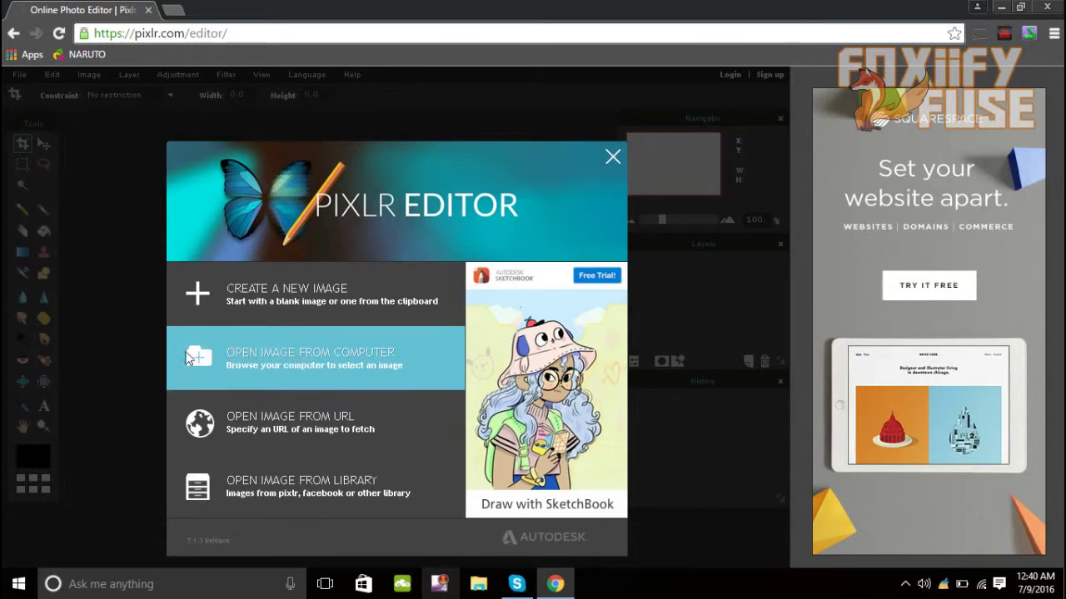
Open the volcano picture from the computer in Pixlr Editor.
{"action": "left_click", "coordinate": [287, 355]}
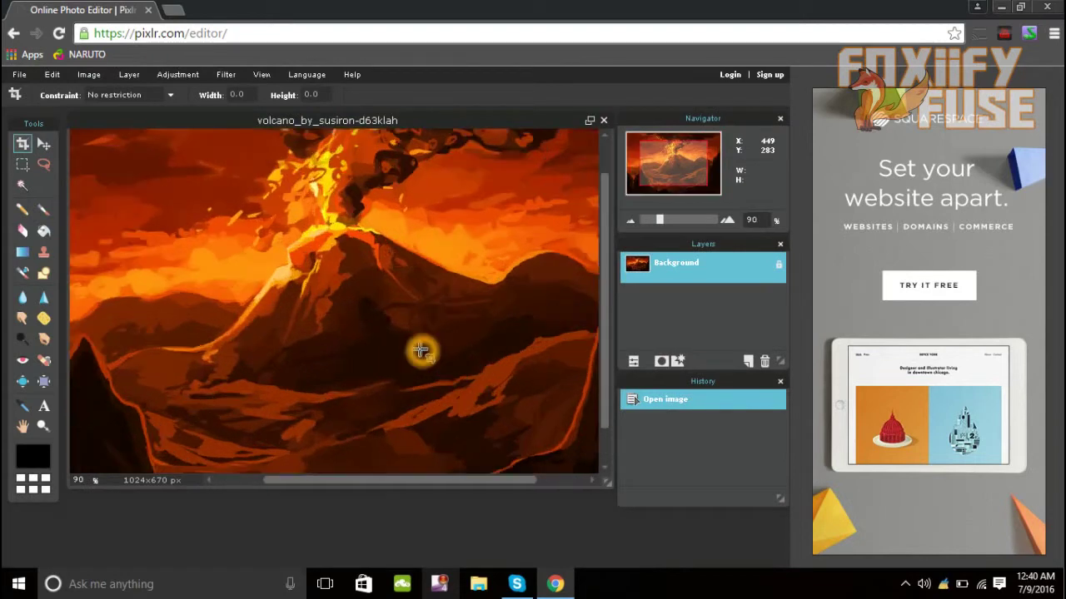
{"action": "scroll", "coordinate": [420, 351], "scroll_direction": "down", "scroll_amount": 6}
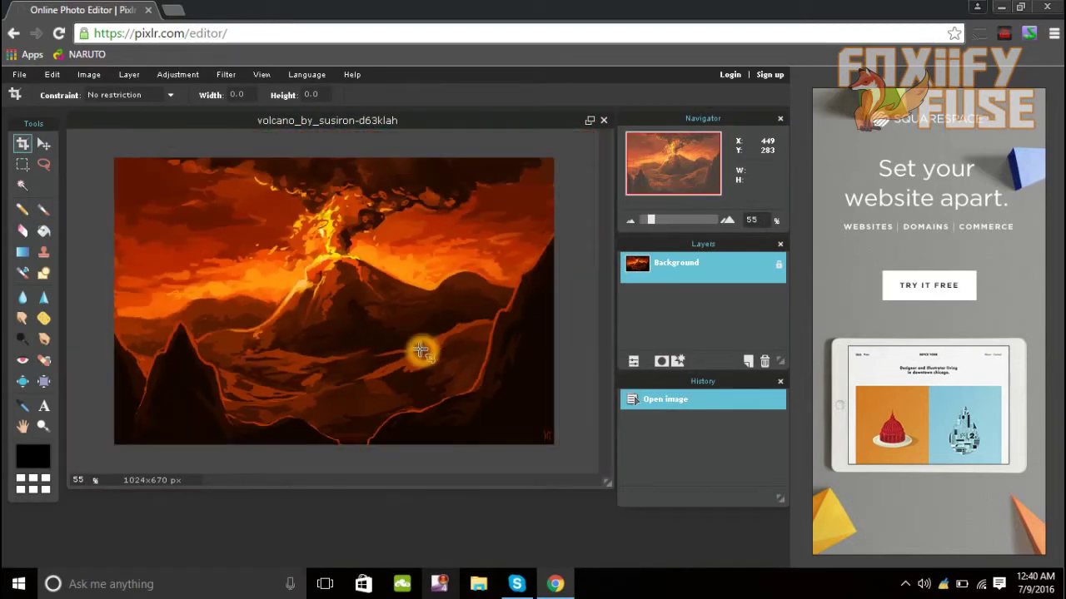
{"action": "scroll", "coordinate": [420, 351], "scroll_direction": "up", "scroll_amount": 3}
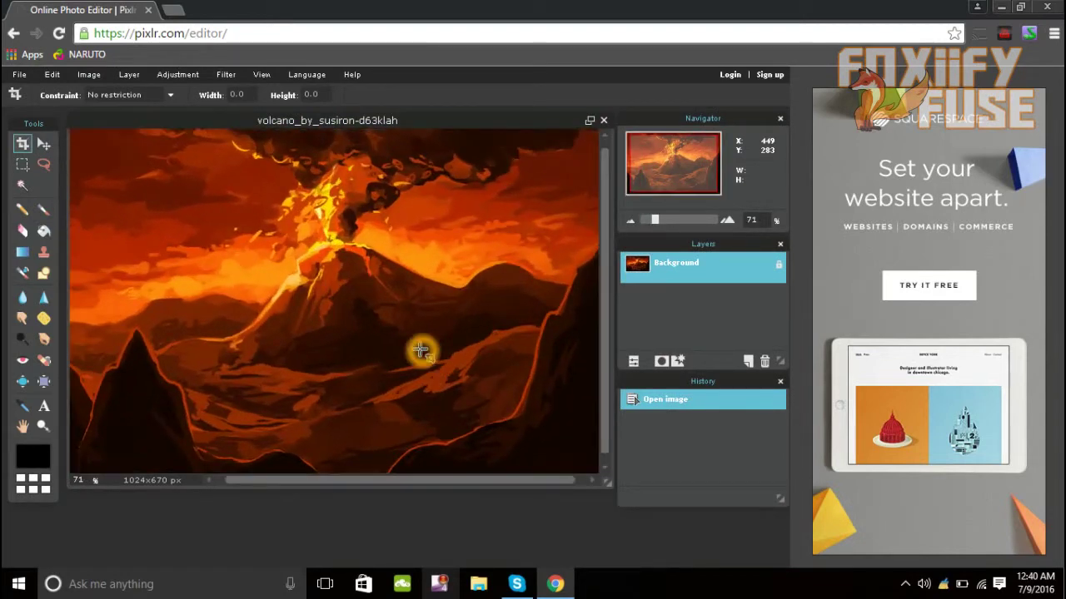
{"action": "scroll", "coordinate": [421, 351], "scroll_direction": "down", "scroll_amount": 2}
{"action": "scroll", "coordinate": [421, 350], "scroll_direction": "down", "scroll_amount": 1}
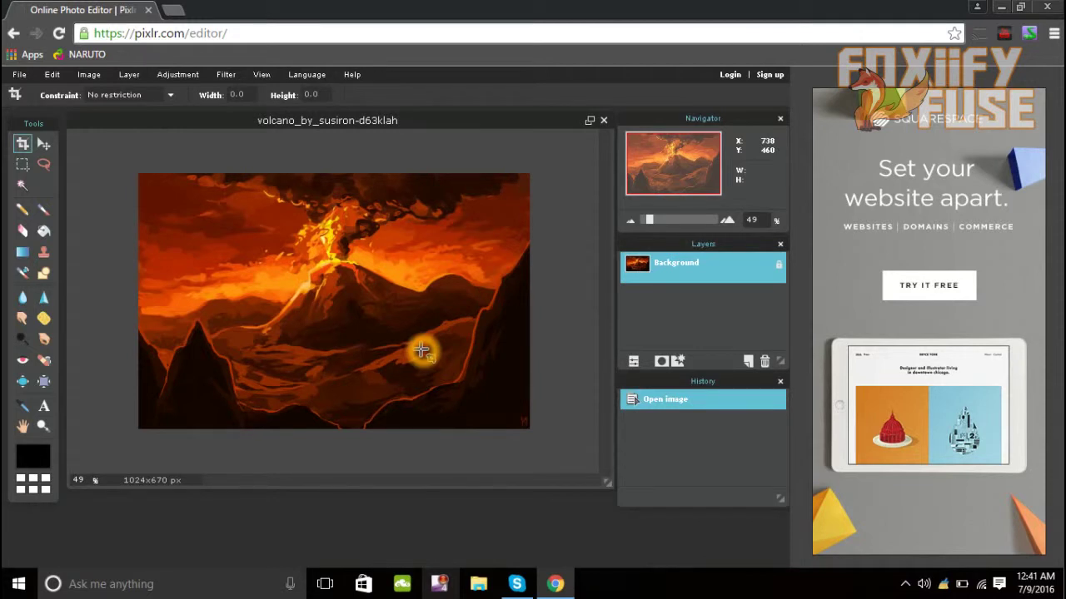
Resize the volcano image to 1280×720 px with Constrain proportions turned off.
{"action": "key", "text": "ctrl+alt+i"}
{"action": "type", "text": "1920"}
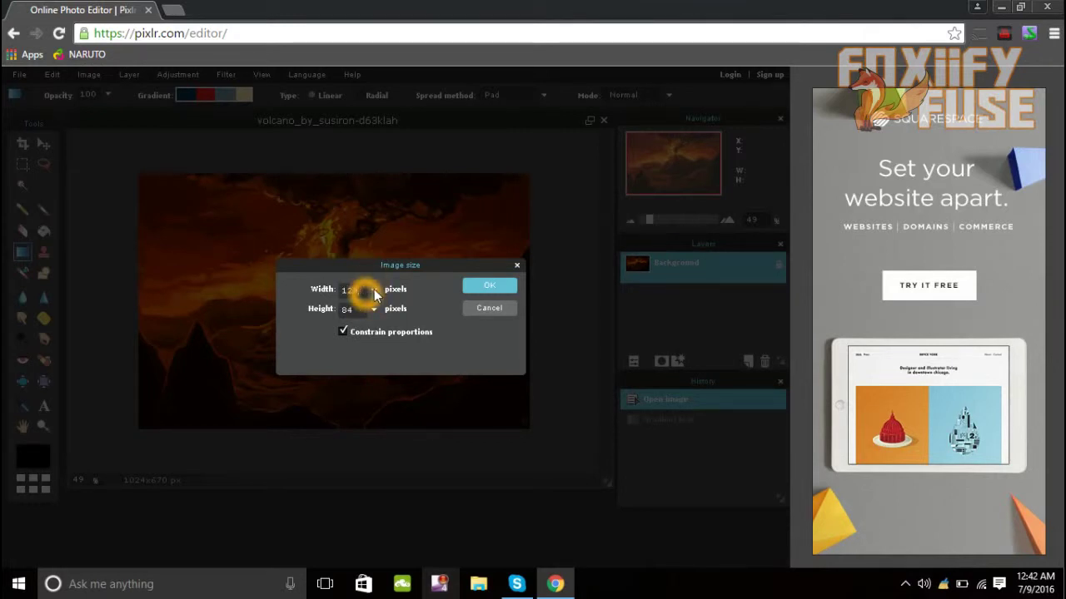
{"action": "left_click", "coordinate": [510, 290]}
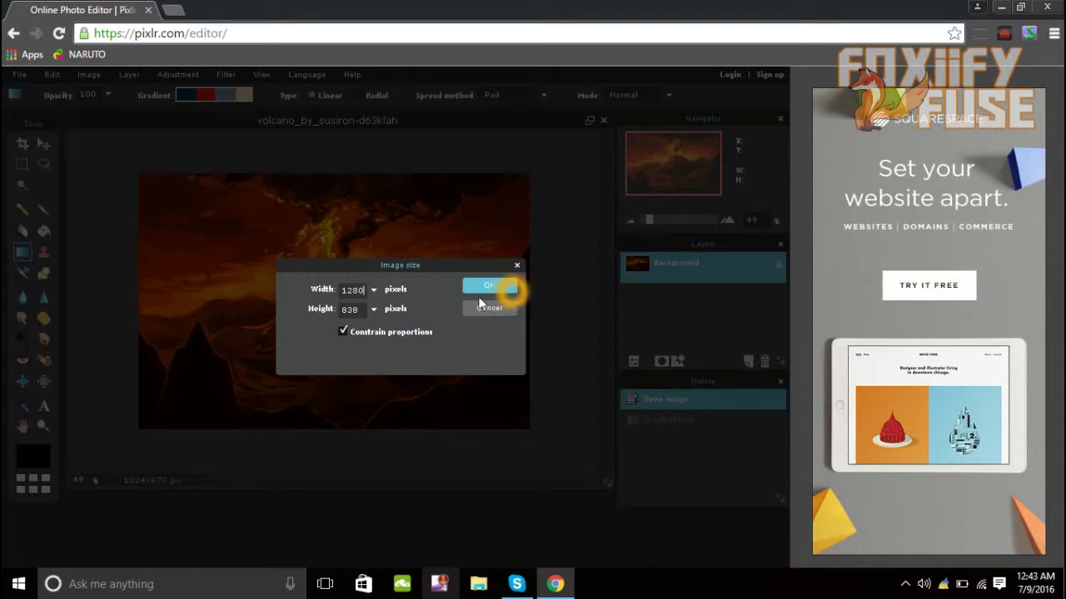
{"action": "left_click", "coordinate": [344, 332]}
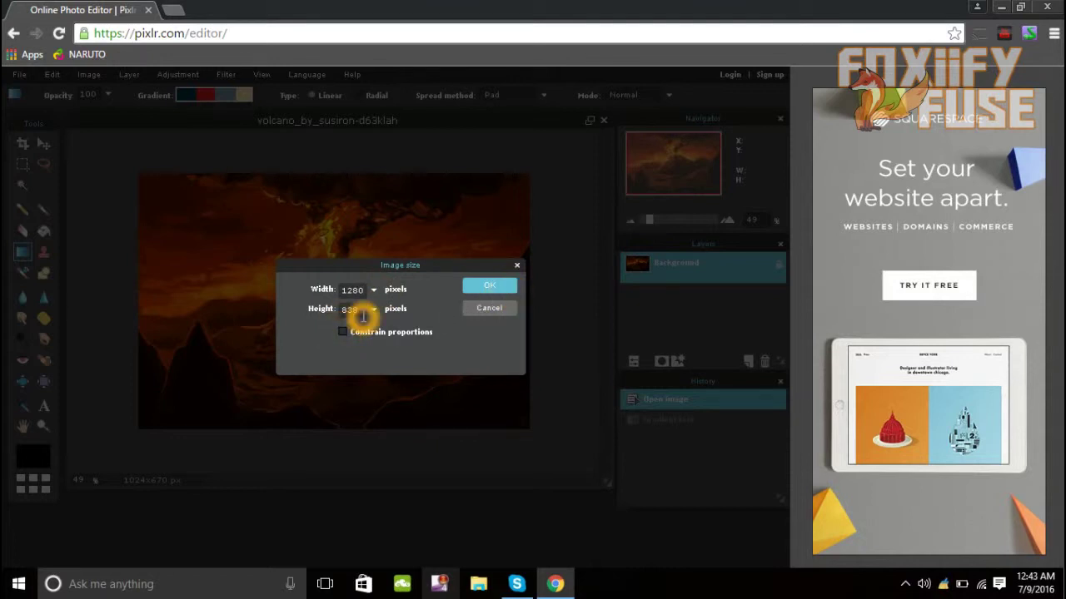
{"action": "type", "text": "720"}
{"action": "key", "text": "Return"}
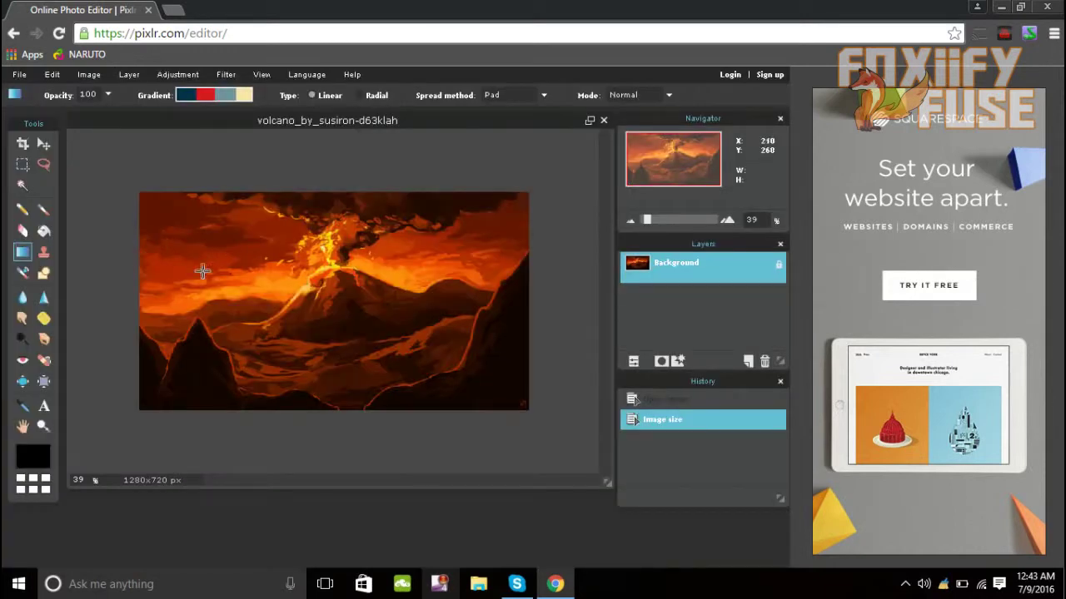
{"action": "left_click", "coordinate": [172, 10]}
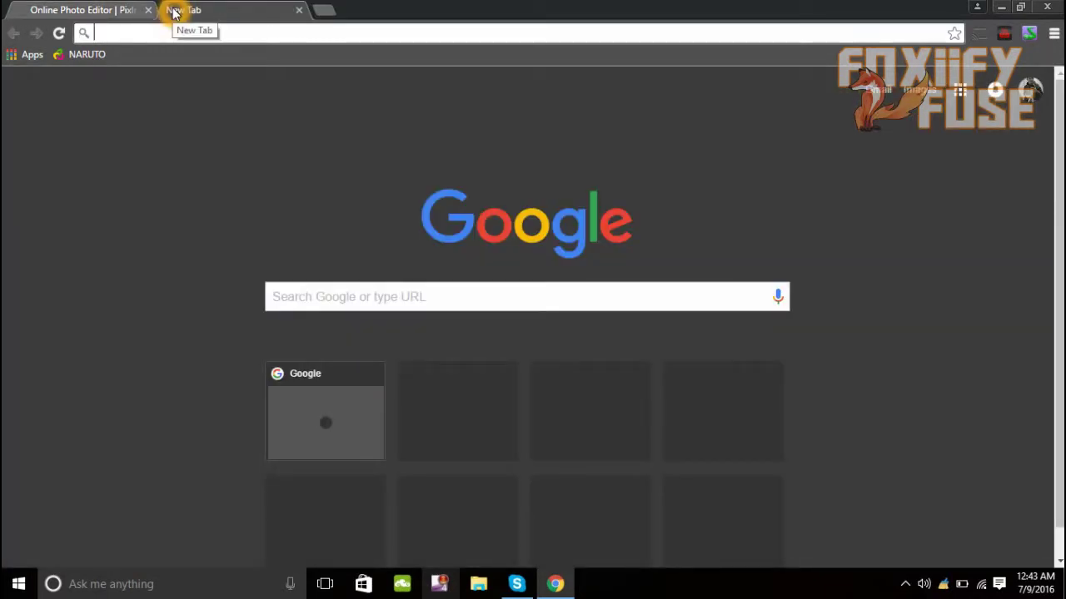
Return to Pixlr and arrange the volcano and thumbnail document windows so both are visible.
{"action": "key", "text": "ctrl+w"}
{"action": "left_click", "coordinate": [448, 127]}
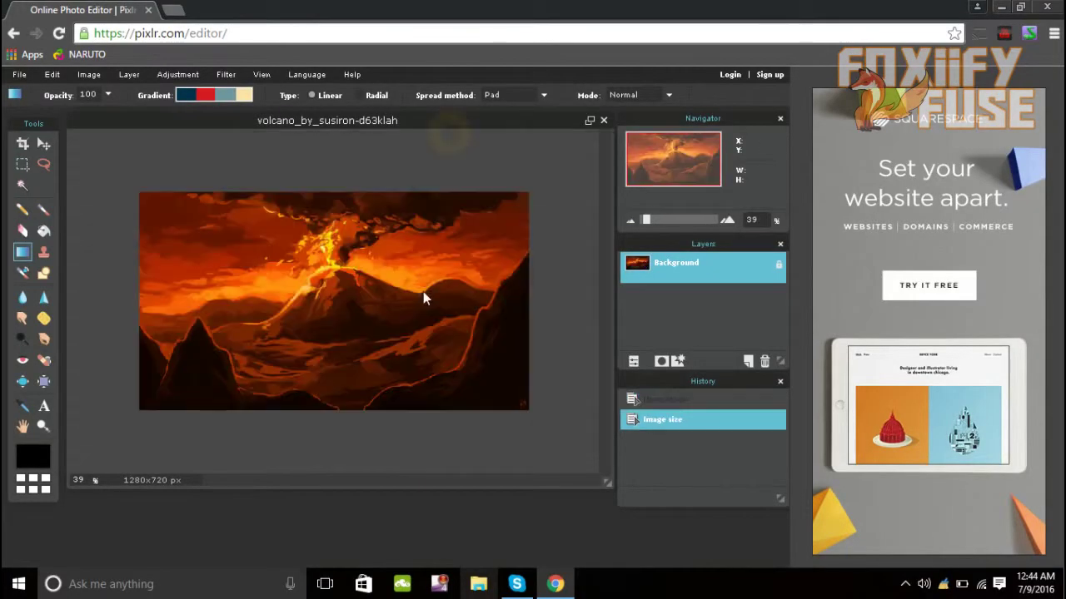
{"action": "left_click_drag", "start_coordinate": [497, 121], "coordinate": [479, 193]}
{"action": "left_click", "coordinate": [474, 147]}
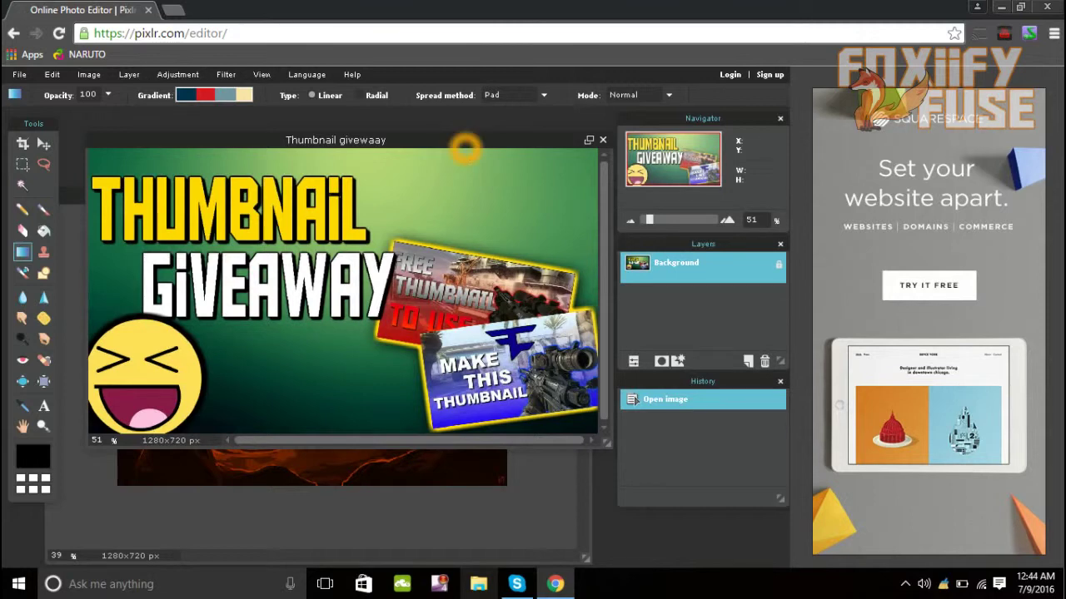
{"action": "left_click_drag", "start_coordinate": [435, 148], "coordinate": [430, 312]}
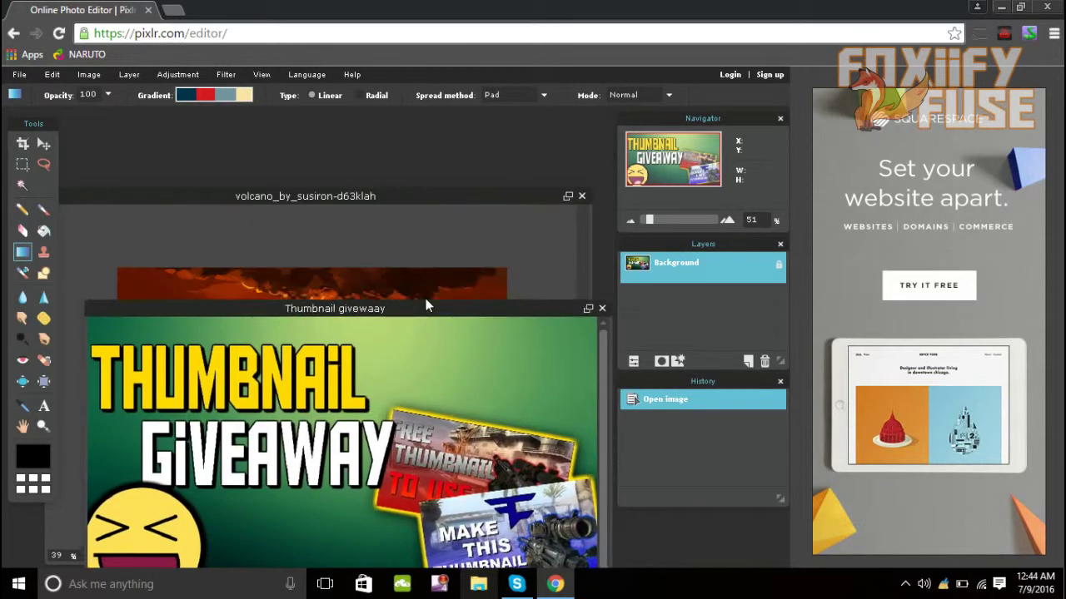
{"action": "left_click_drag", "start_coordinate": [423, 197], "coordinate": [433, 107]}
Drag the thumbnail's layer onto the volcano picture, then close the thumbnail document.
{"action": "left_click", "coordinate": [546, 527]}
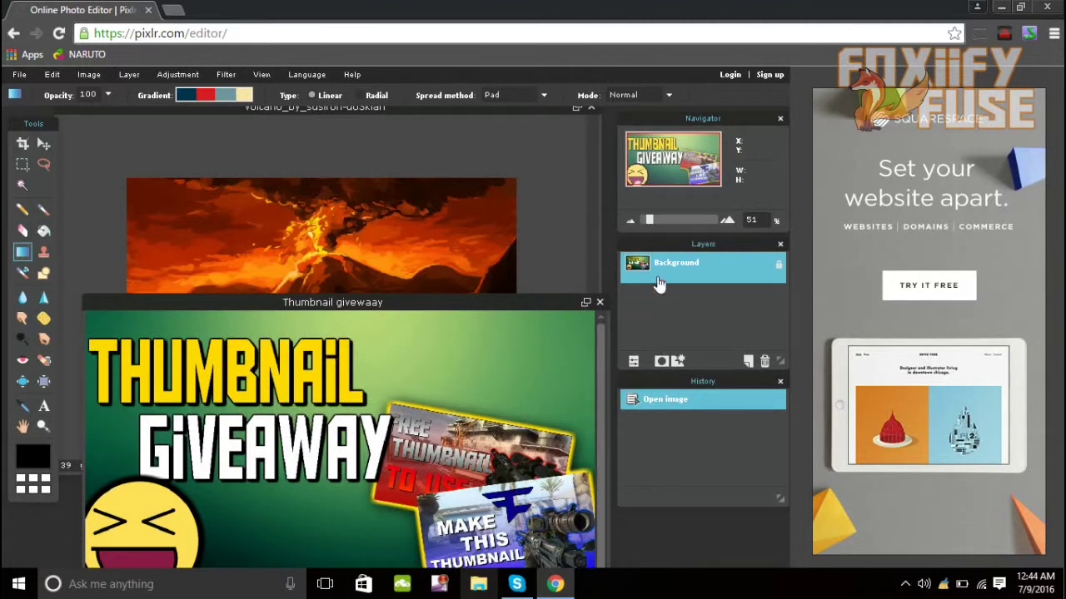
{"action": "left_click", "coordinate": [702, 263]}
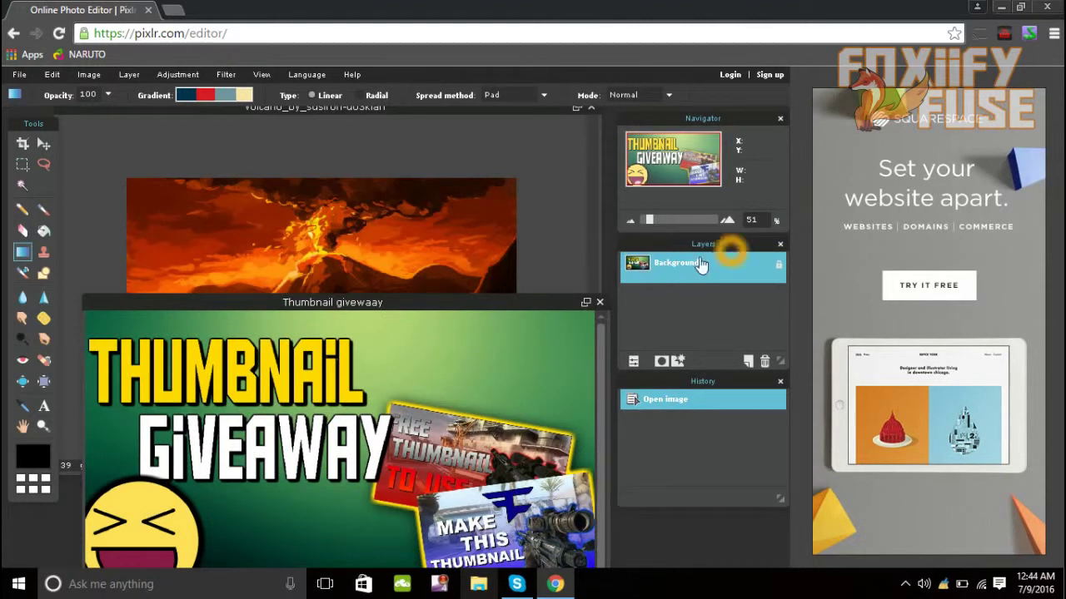
{"action": "left_click_drag", "start_coordinate": [702, 264], "coordinate": [378, 245]}
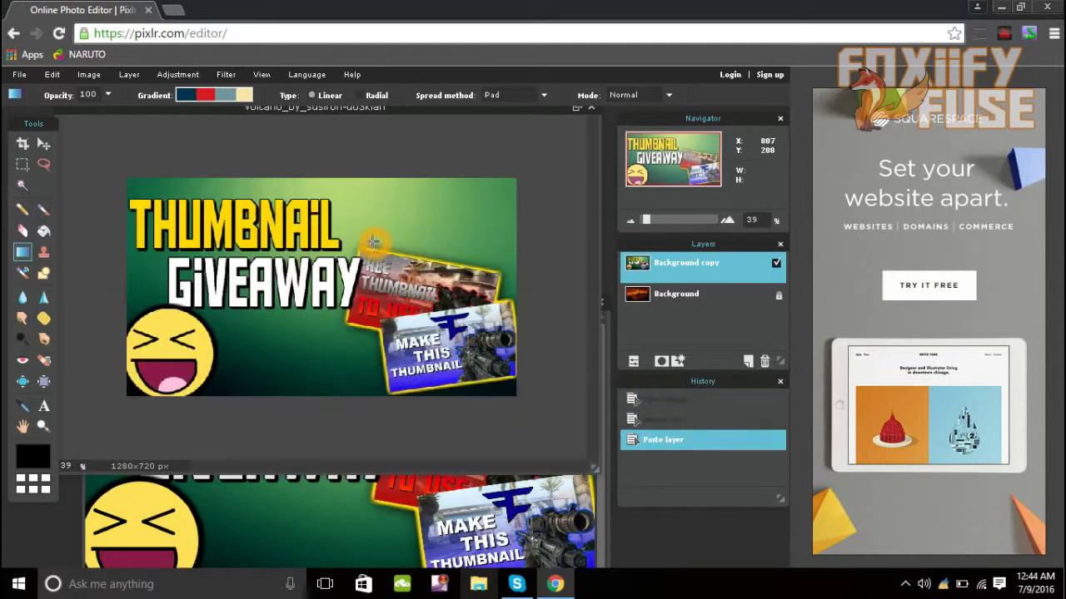
{"action": "left_click", "coordinate": [556, 522]}
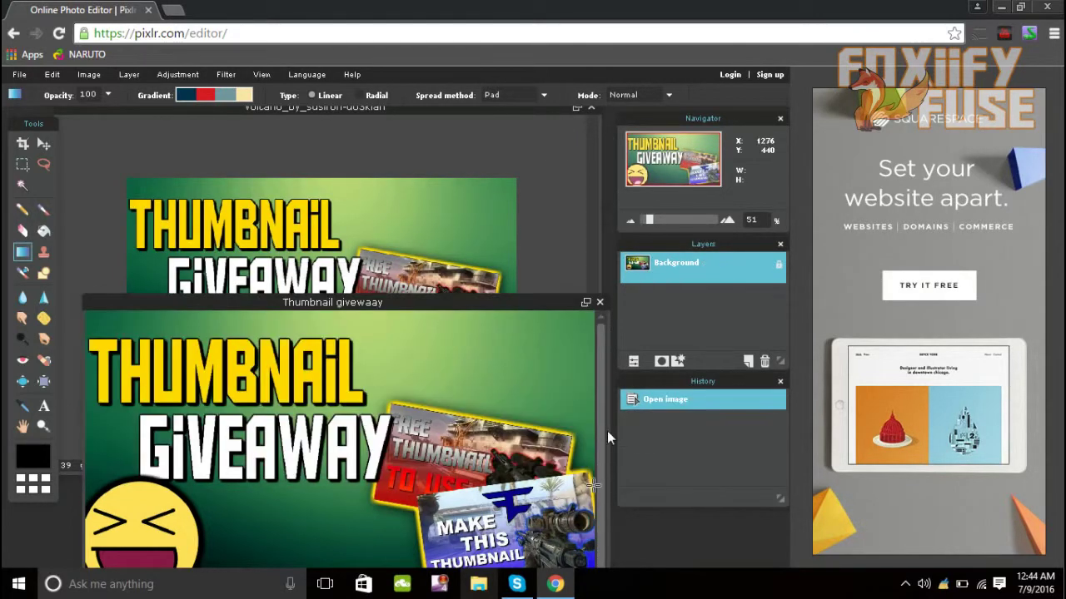
{"action": "left_click", "coordinate": [600, 303]}
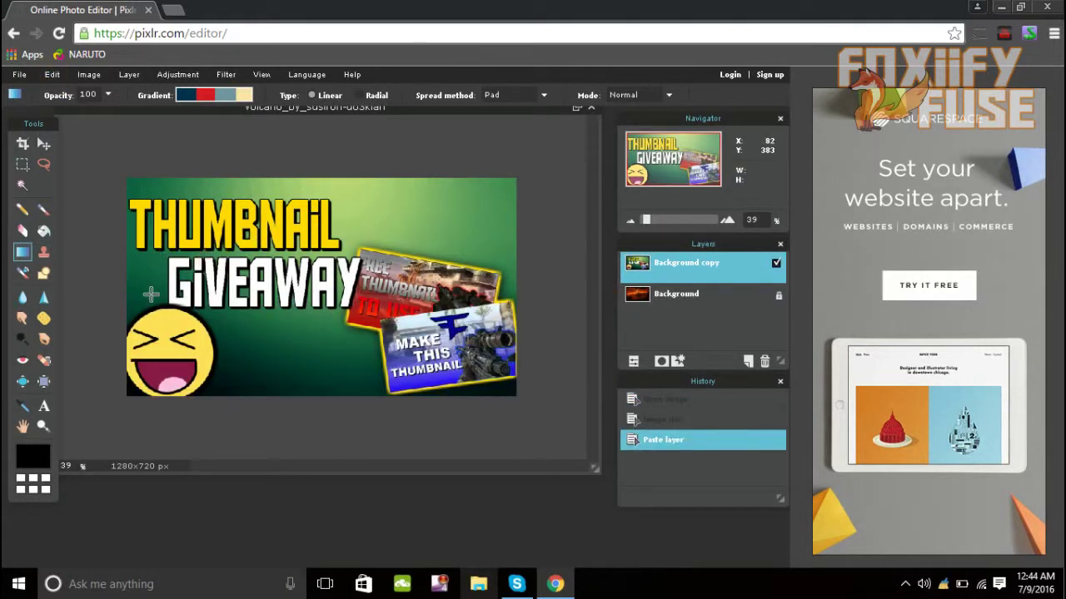
{"action": "left_click", "coordinate": [109, 429]}
Free-transform the pasted thumbnail to shrink it and move it right of centre.
{"action": "left_click", "coordinate": [55, 75]}
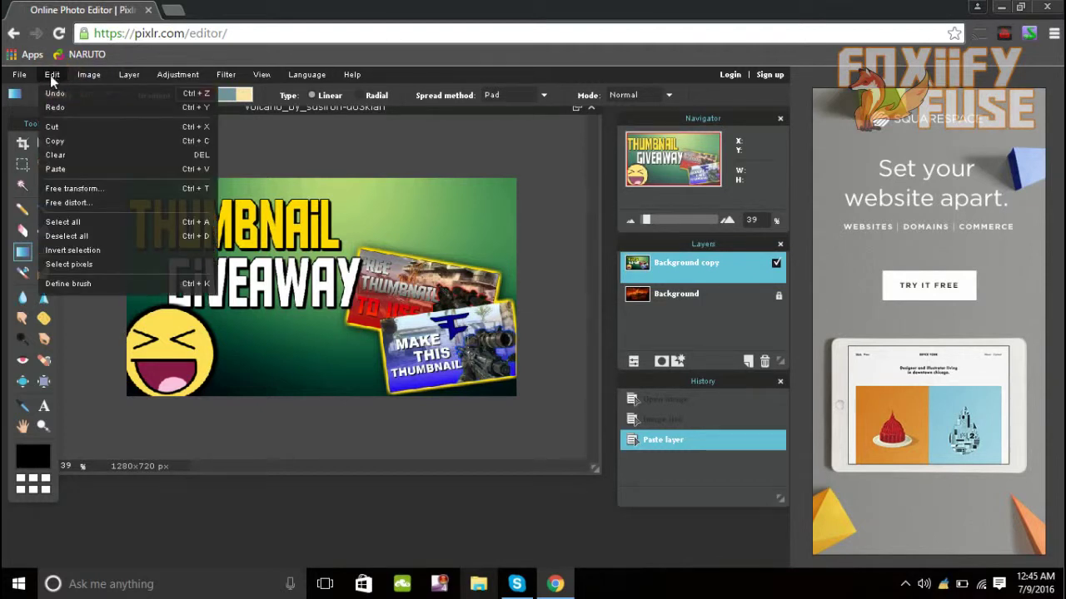
{"action": "left_click", "coordinate": [125, 188]}
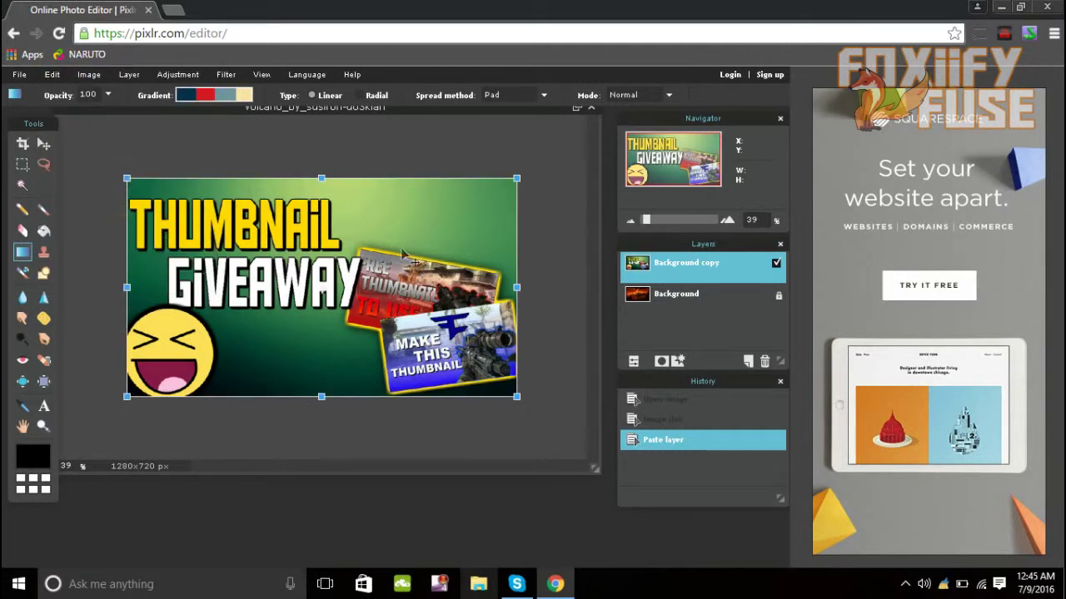
{"action": "left_click", "coordinate": [516, 396]}
{"action": "left_click_drag", "start_coordinate": [516, 397], "coordinate": [428, 357]}
{"action": "left_click", "coordinate": [351, 356]}
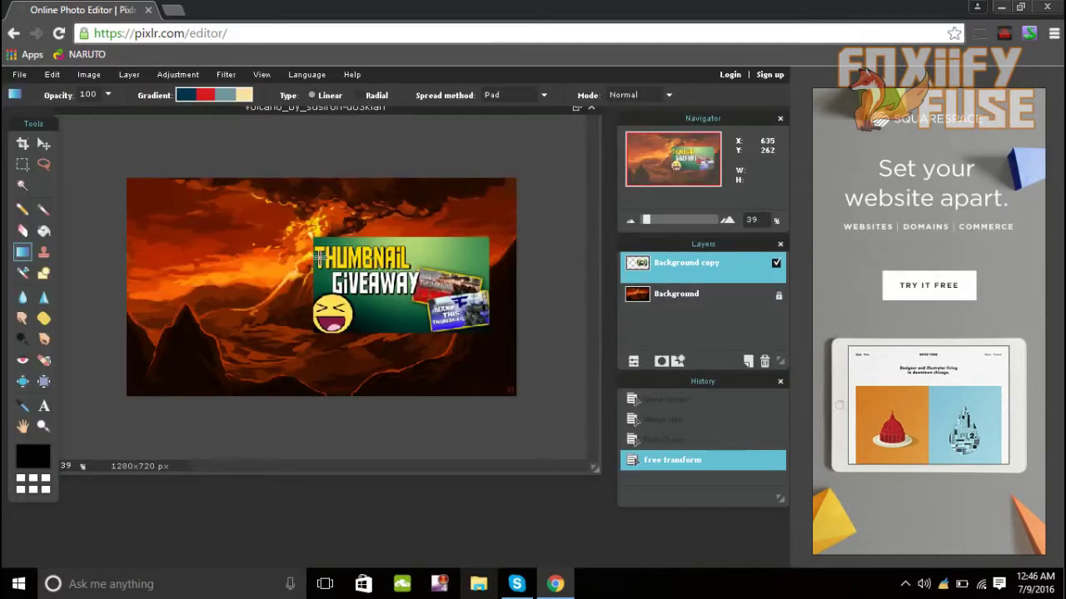
Add a drop shadow layer style to frame the thumbnail with a white border.
{"action": "left_click", "coordinate": [676, 360]}
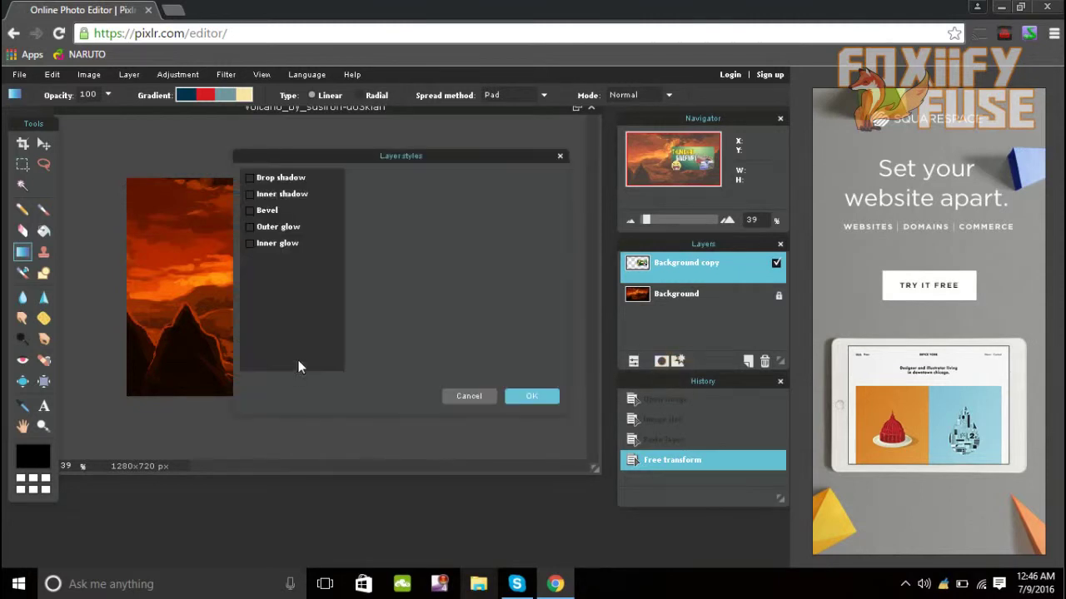
{"action": "left_click", "coordinate": [298, 180]}
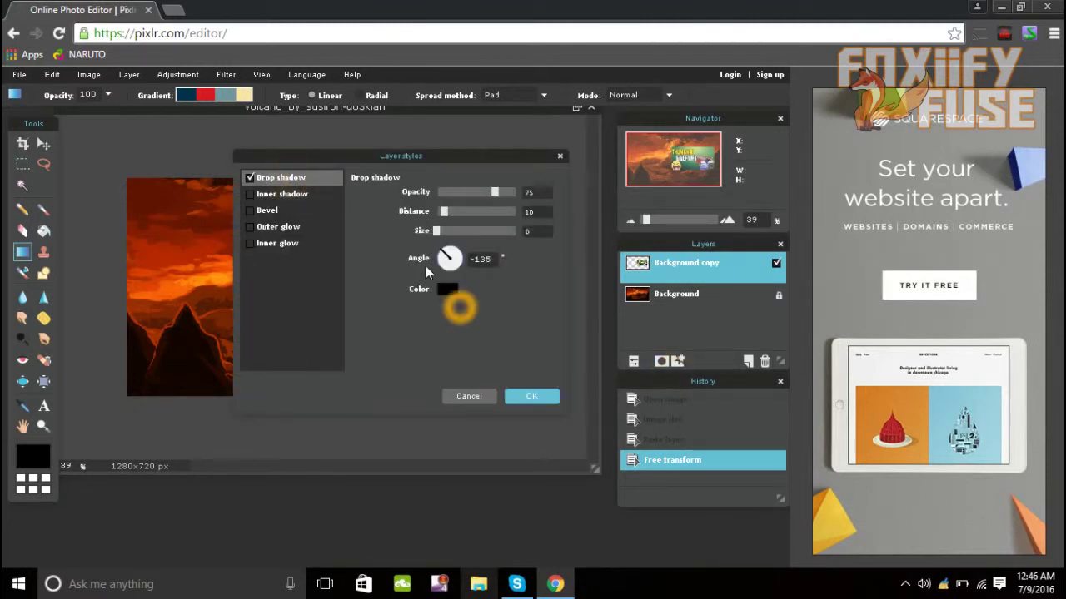
{"action": "left_click_drag", "start_coordinate": [468, 161], "coordinate": [198, 153]}
{"action": "left_click_drag", "start_coordinate": [299, 149], "coordinate": [424, 122]}
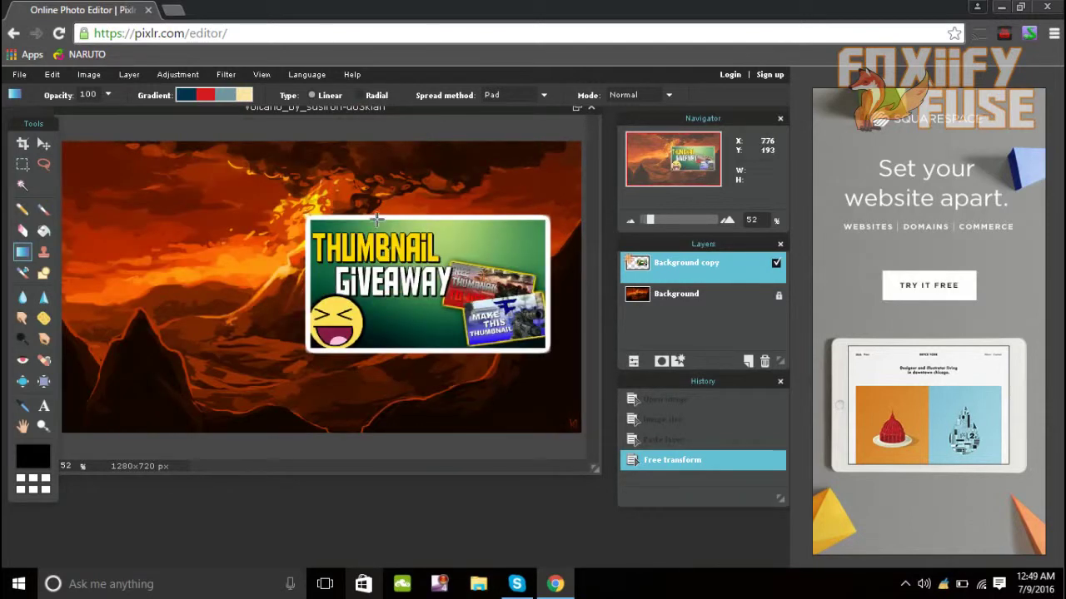
{"action": "left_click", "coordinate": [377, 350]}
{"action": "left_click_drag", "start_coordinate": [377, 350], "coordinate": [381, 350]}
{"action": "left_click", "coordinate": [444, 222]}
{"action": "left_click", "coordinate": [125, 265]}
{"action": "left_click", "coordinate": [83, 266]}
Open a new browser tab and start searching for the Twitter logo.
{"action": "left_click", "coordinate": [176, 8]}
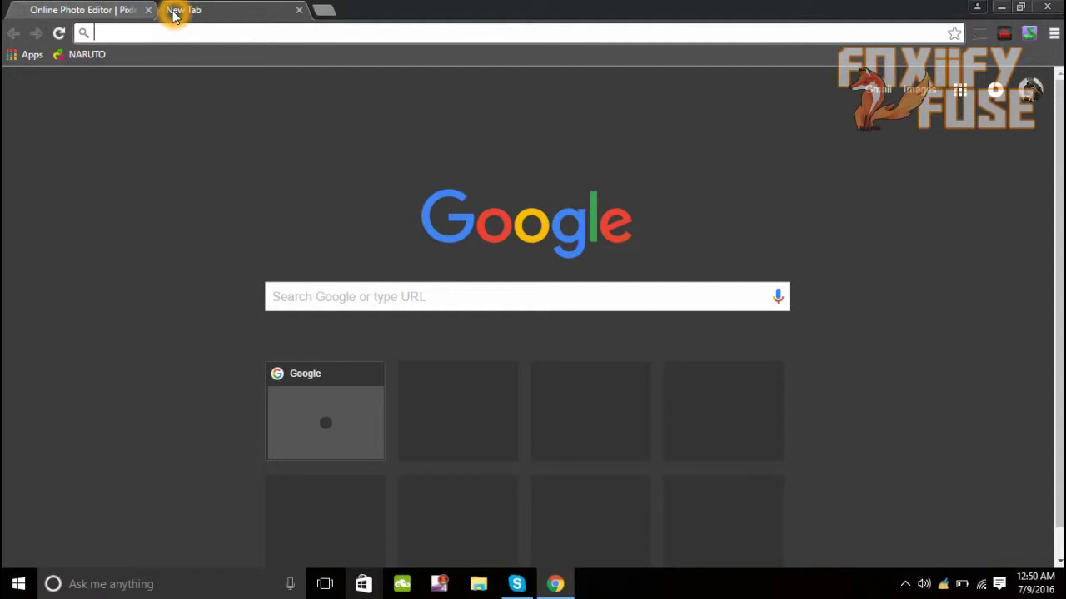
{"action": "type", "text": "twi"}
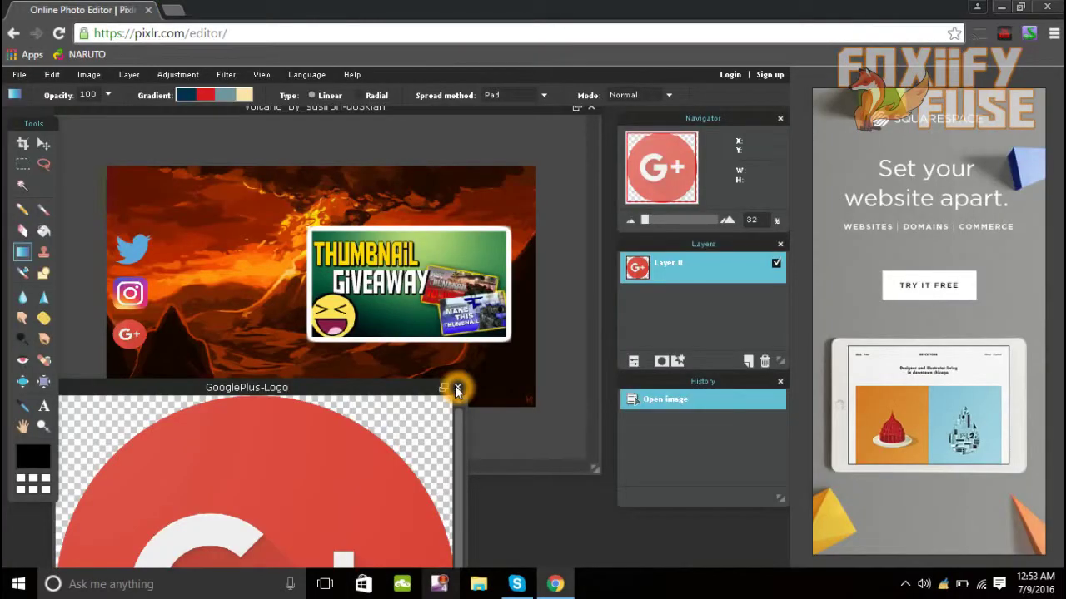
Close the GooglePlus-Logo window, then free-transform the Instagram icon layer smaller and apply it.
{"action": "left_click", "coordinate": [455, 386]}
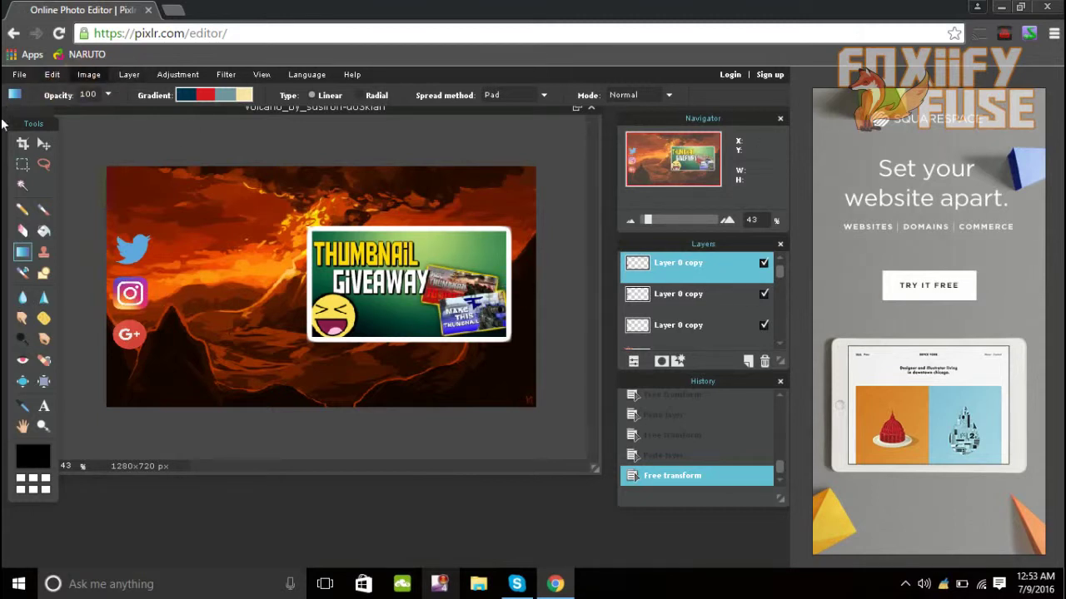
{"action": "left_click", "coordinate": [704, 299]}
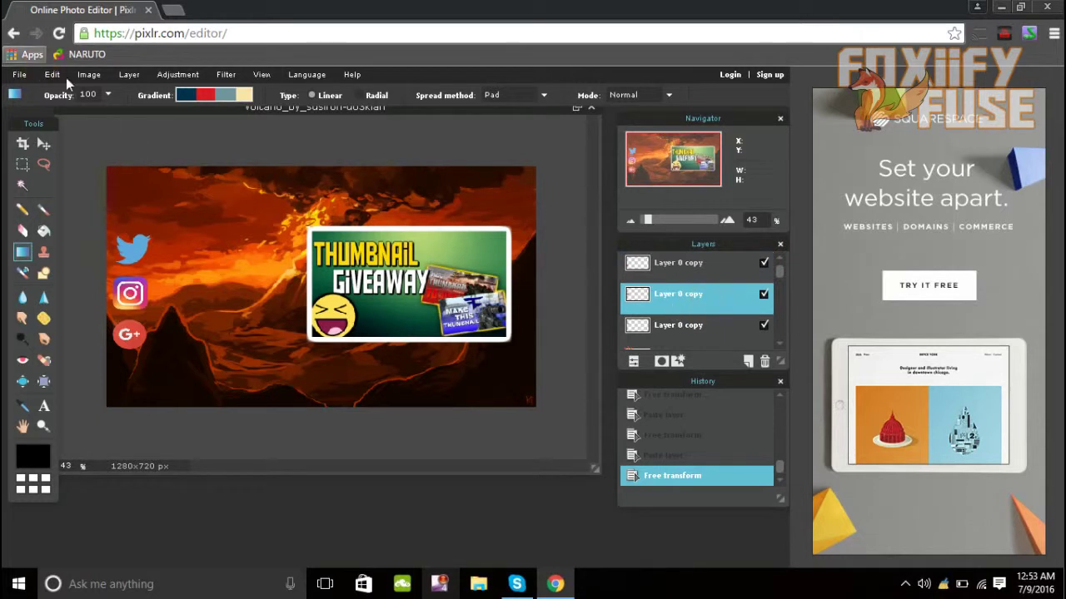
{"action": "left_click", "coordinate": [46, 73]}
{"action": "left_click", "coordinate": [142, 184]}
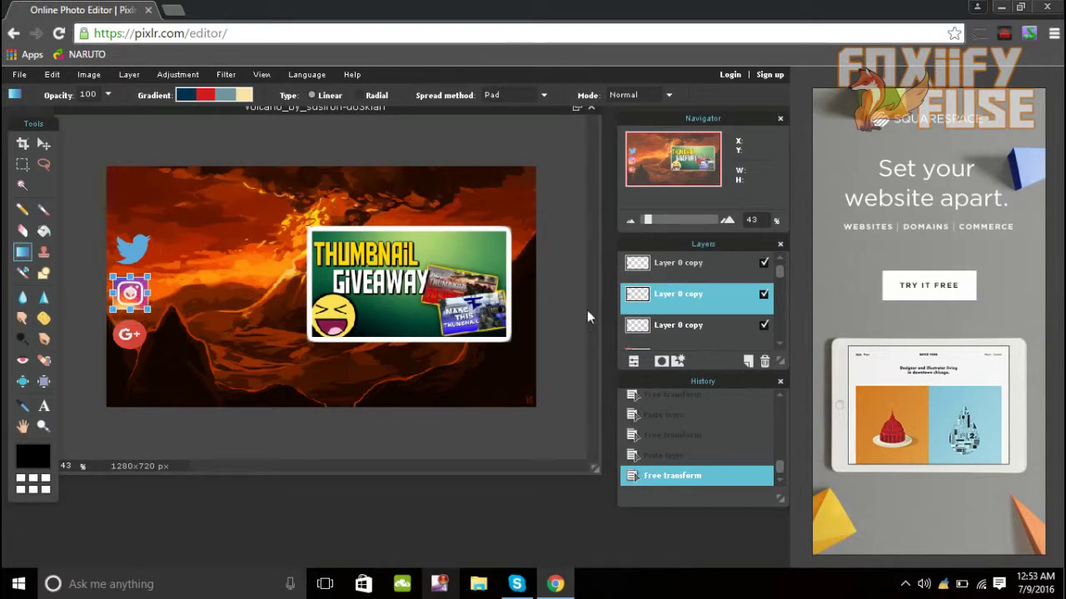
{"action": "left_click", "coordinate": [258, 434]}
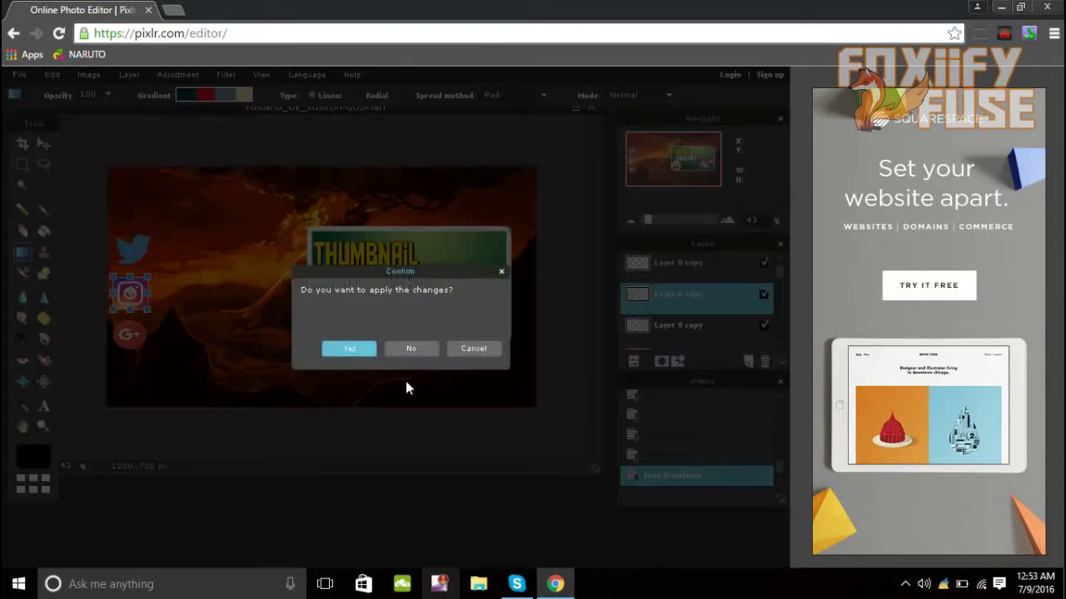
{"action": "left_click", "coordinate": [333, 347]}
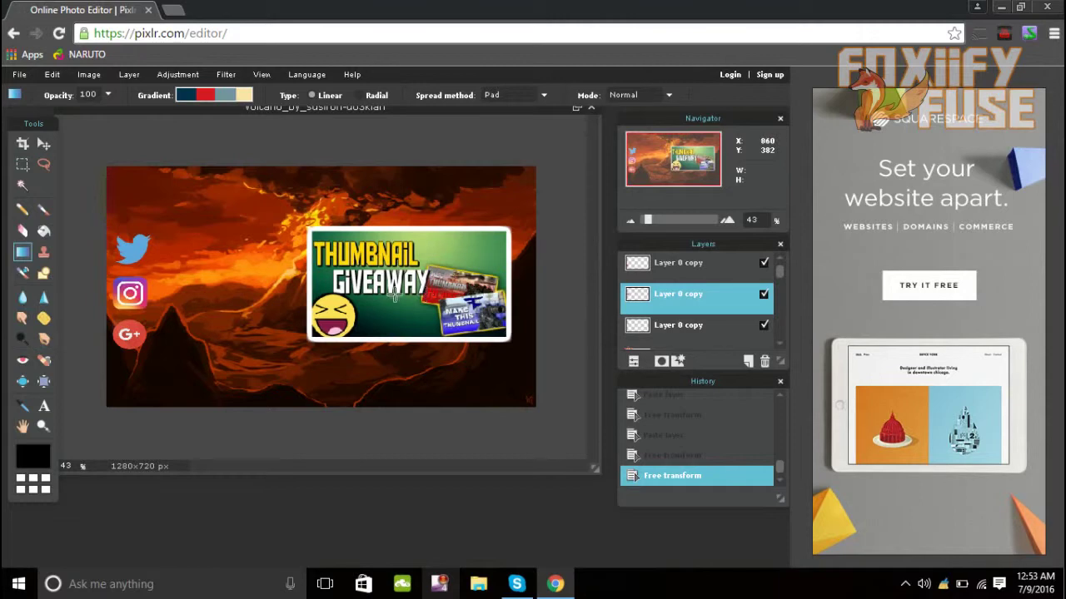
Merge the top icon layers down twice using the Layers panel context menu.
{"action": "scroll", "coordinate": [134, 333], "scroll_direction": "up", "scroll_amount": 5}
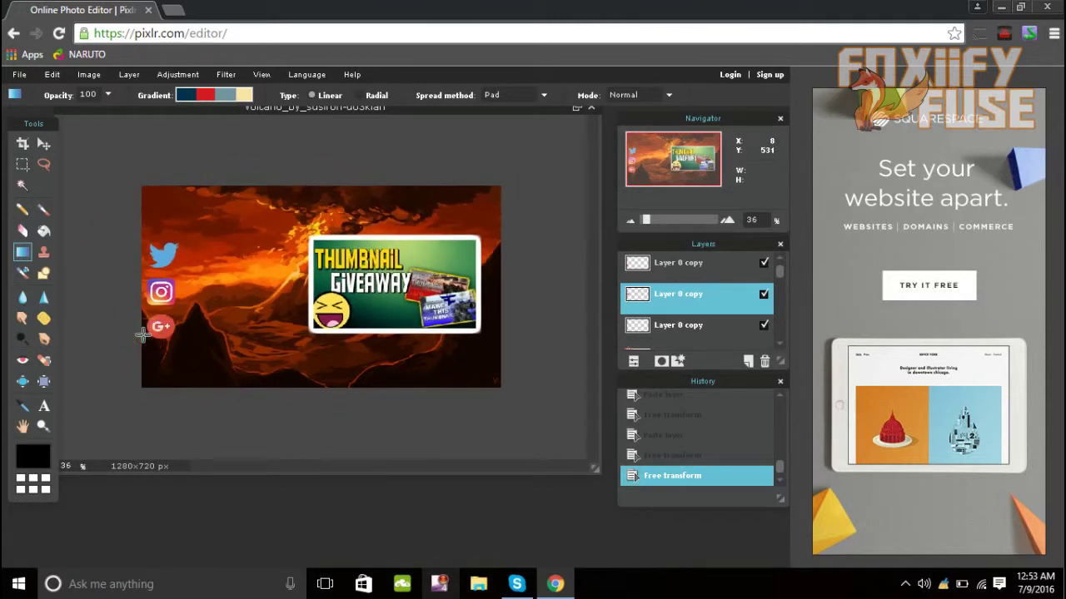
{"action": "scroll", "coordinate": [143, 333], "scroll_direction": "down", "scroll_amount": 3}
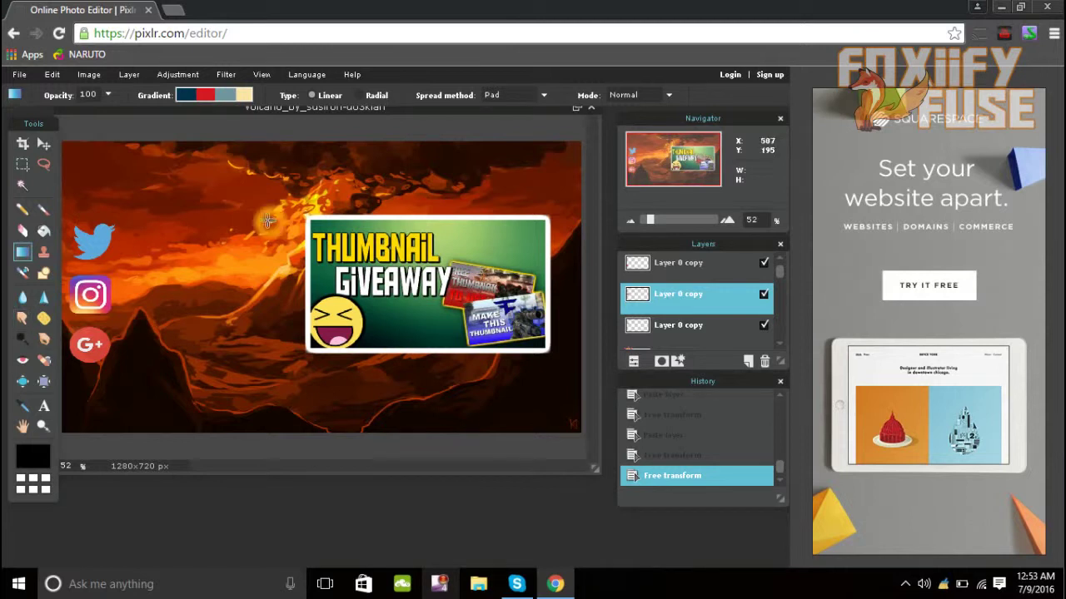
{"action": "left_click", "coordinate": [675, 270]}
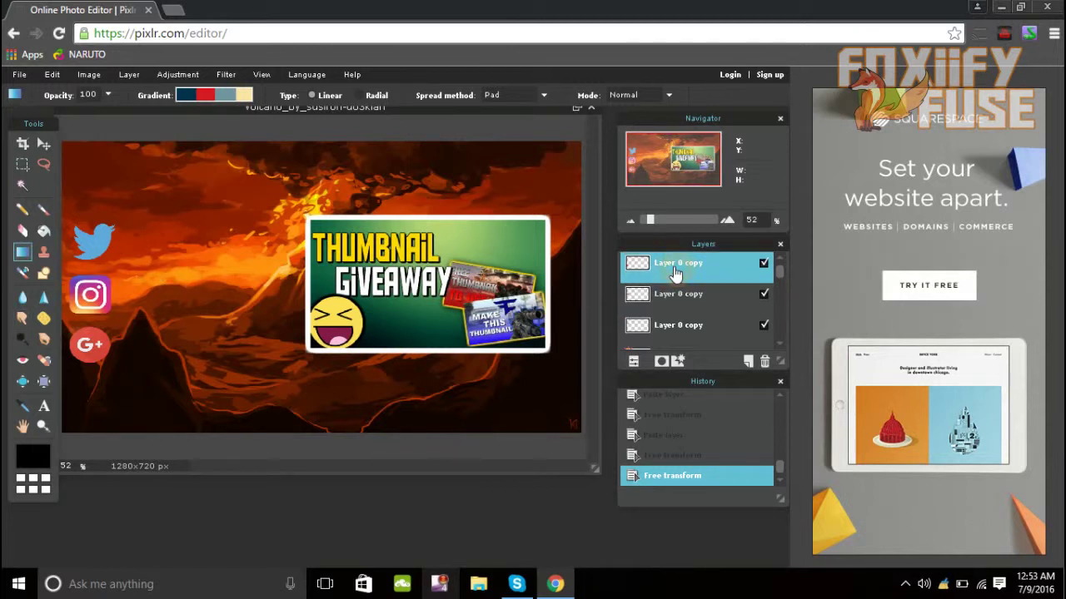
{"action": "left_click", "coordinate": [688, 379]}
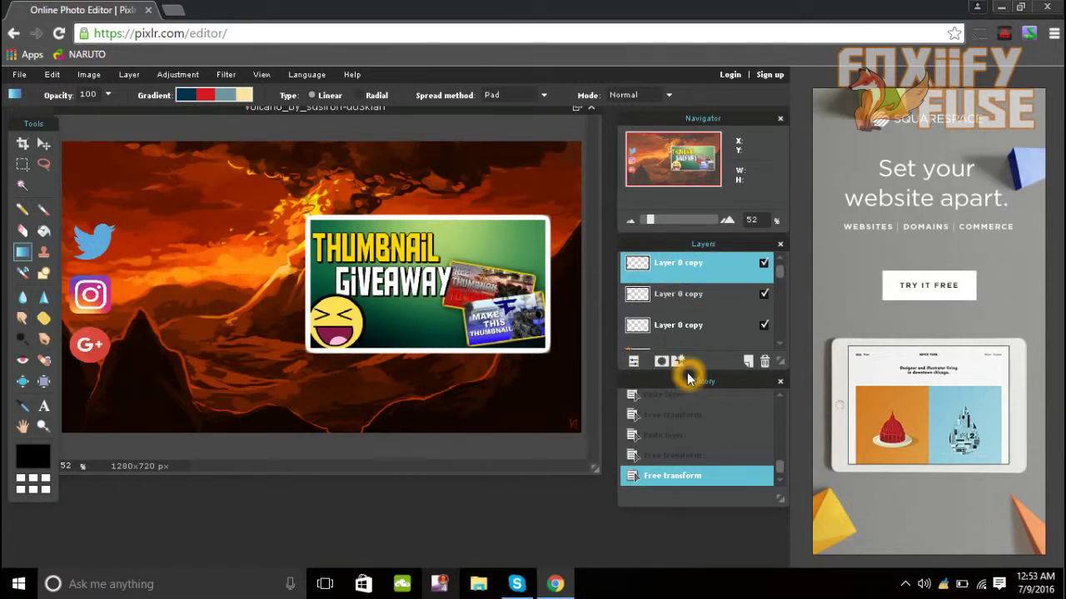
{"action": "right_click", "coordinate": [676, 274]}
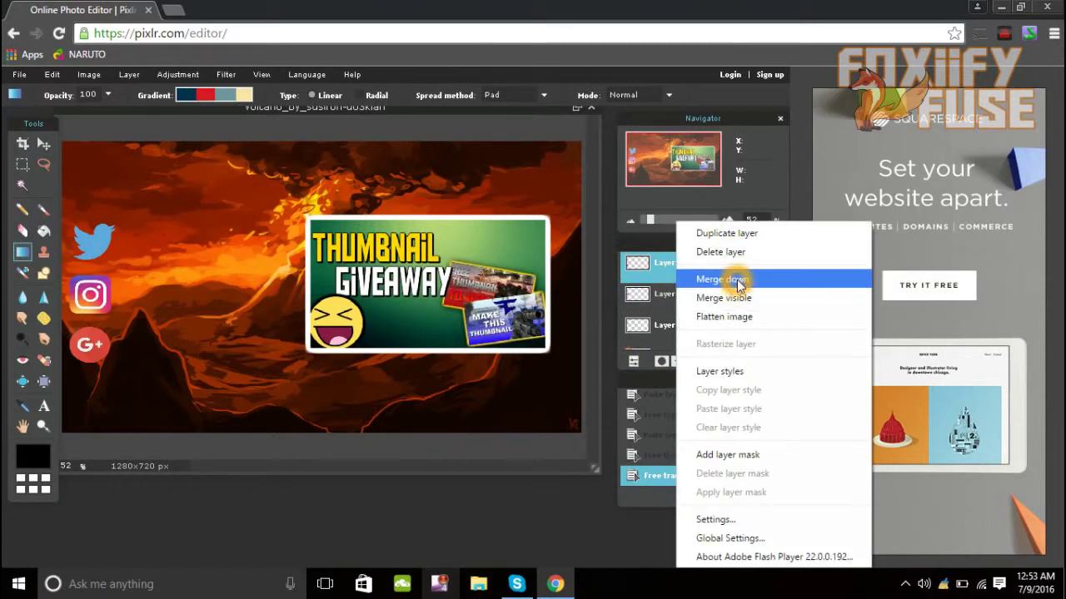
{"action": "left_click", "coordinate": [737, 278]}
{"action": "right_click", "coordinate": [674, 270]}
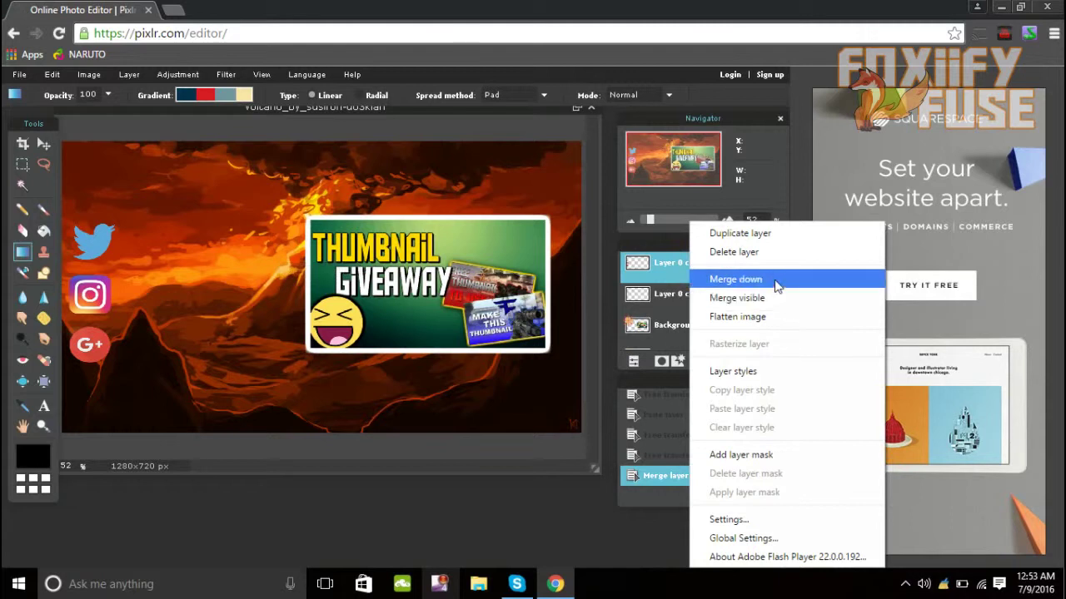
{"action": "left_click", "coordinate": [697, 280]}
{"action": "right_click", "coordinate": [685, 265]}
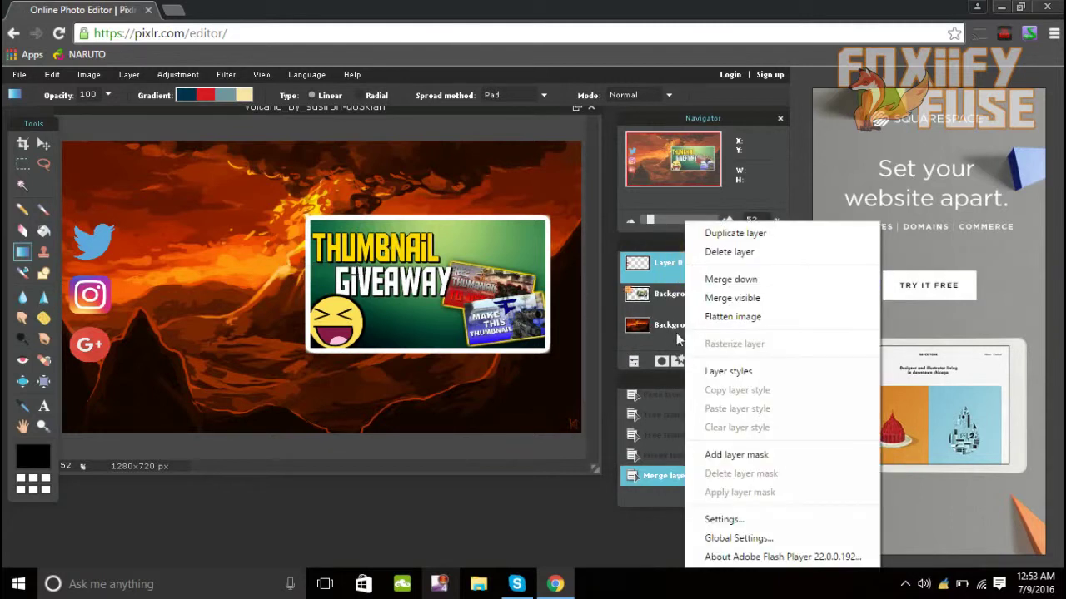
{"action": "left_click", "coordinate": [502, 525]}
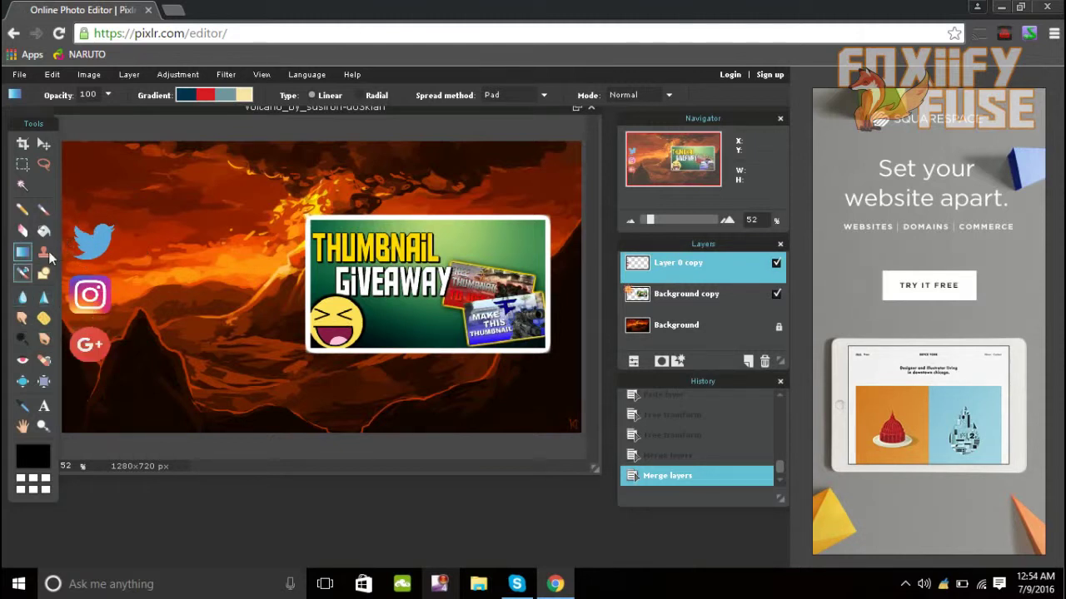
{"action": "left_click", "coordinate": [676, 362]}
{"action": "left_click", "coordinate": [62, 324]}
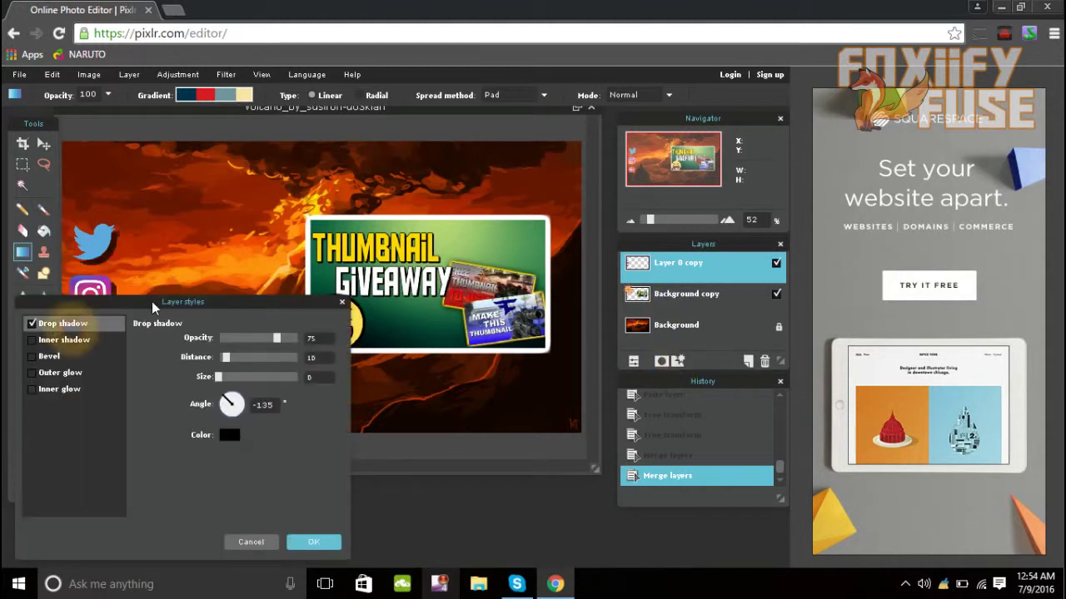
{"action": "left_click_drag", "start_coordinate": [107, 301], "coordinate": [435, 231]}
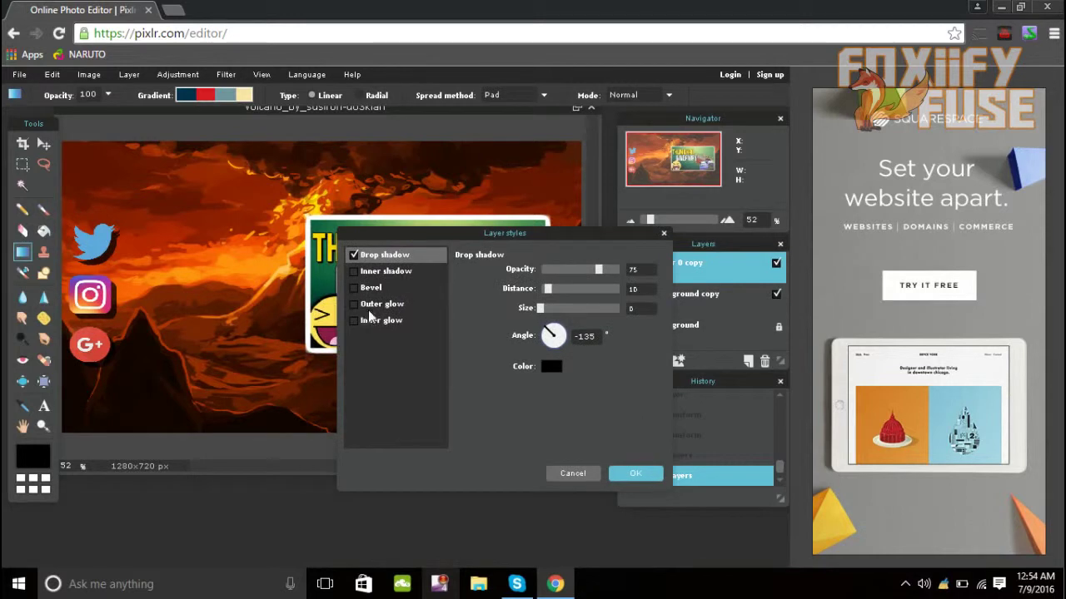
{"action": "left_click", "coordinate": [354, 256]}
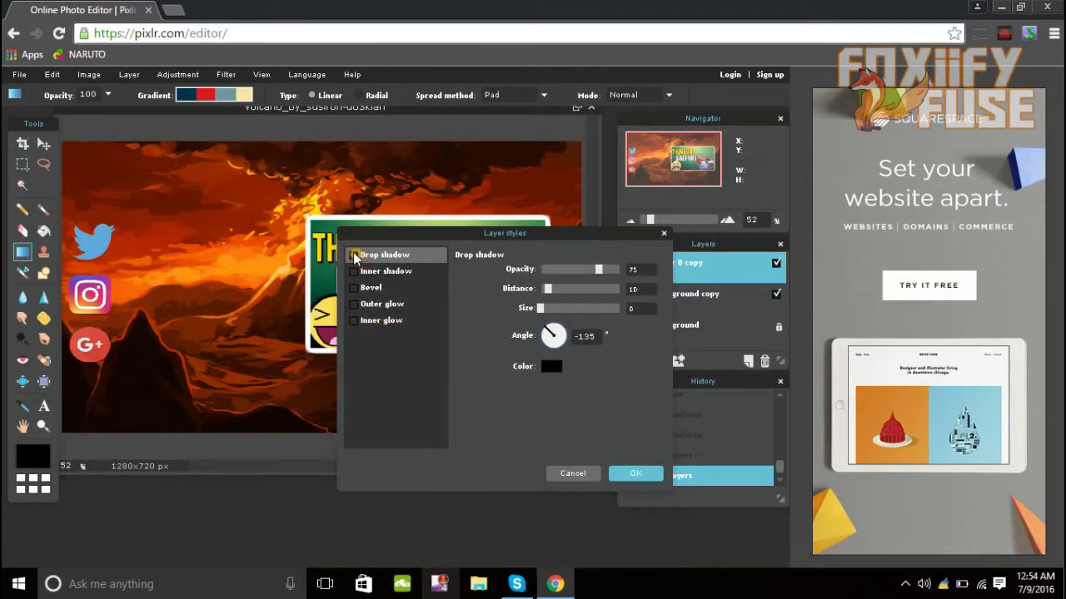
{"action": "left_click", "coordinate": [572, 473]}
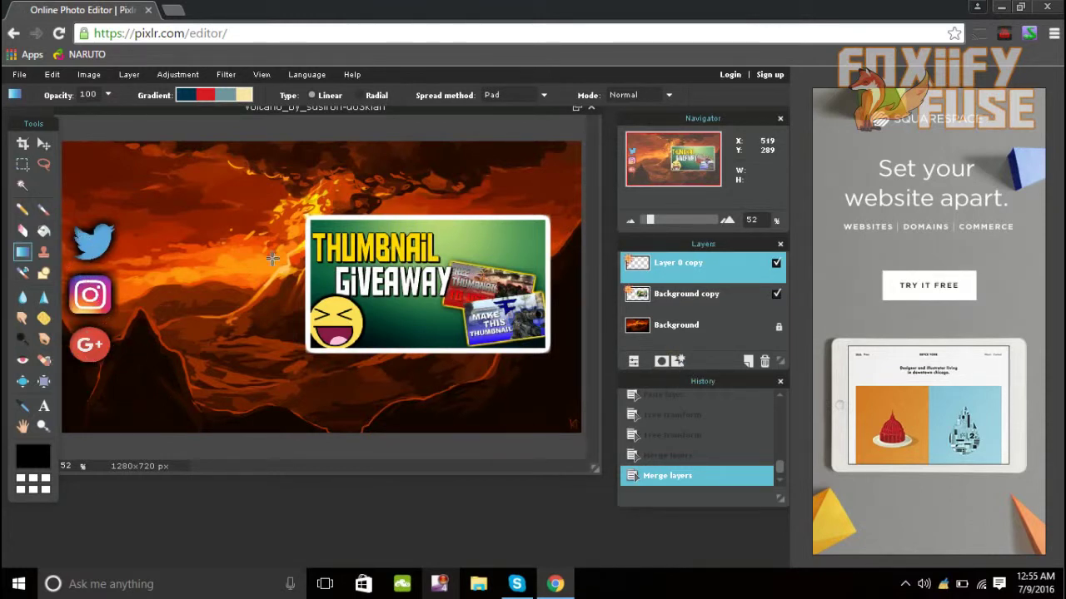
Place orange FOXiiFY FUSE text next to the Twitter, Instagram and Google+ icons.
{"action": "left_click", "coordinate": [102, 220]}
{"action": "left_click", "coordinate": [139, 402]}
{"action": "left_click", "coordinate": [364, 204]}
{"action": "left_click", "coordinate": [526, 424]}
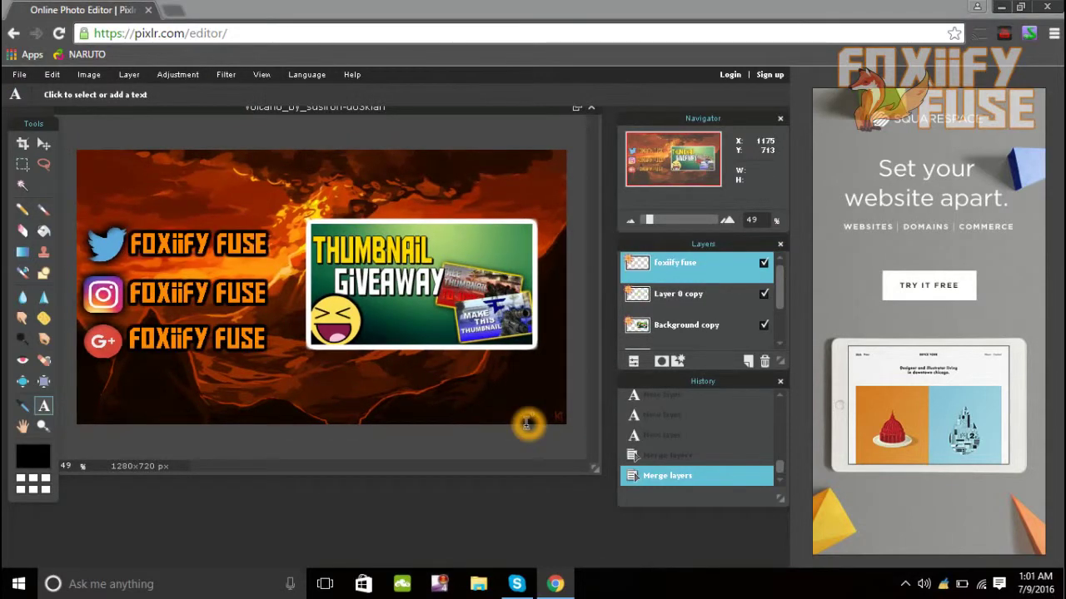
{"action": "scroll", "coordinate": [157, 279], "scroll_direction": "up", "scroll_amount": 3}
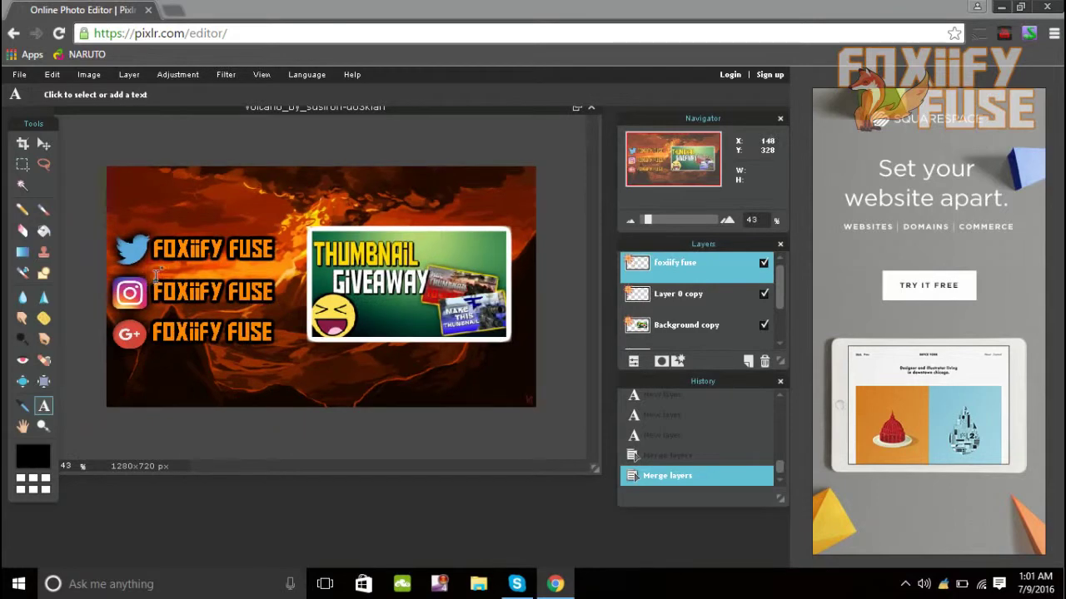
{"action": "scroll", "coordinate": [156, 278], "scroll_direction": "up", "scroll_amount": 2}
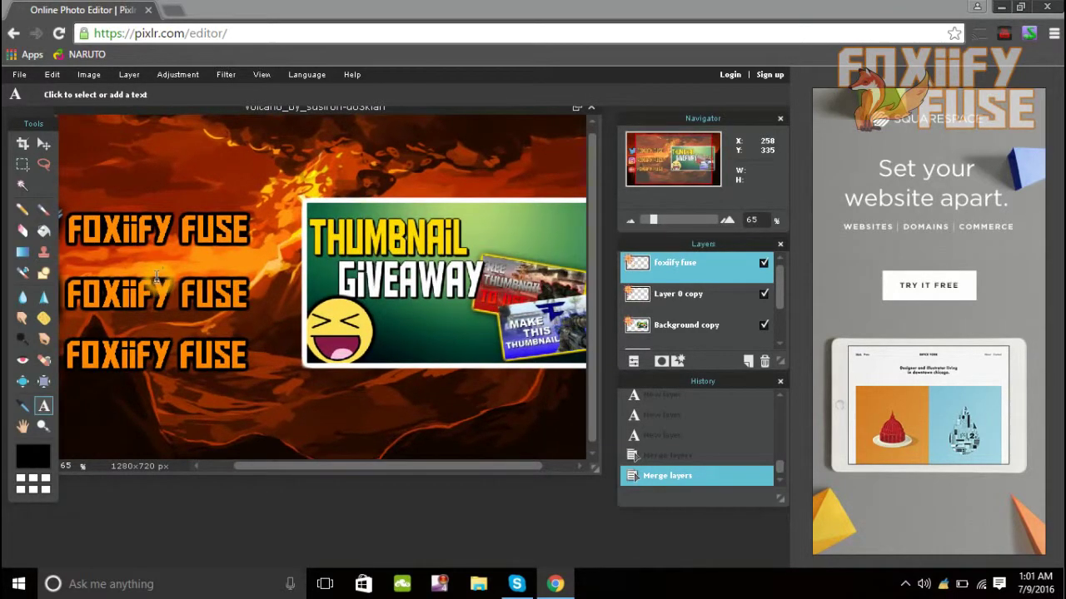
{"action": "scroll", "coordinate": [157, 279], "scroll_direction": "up", "scroll_amount": 1}
{"action": "scroll", "coordinate": [157, 279], "scroll_direction": "down", "scroll_amount": 3}
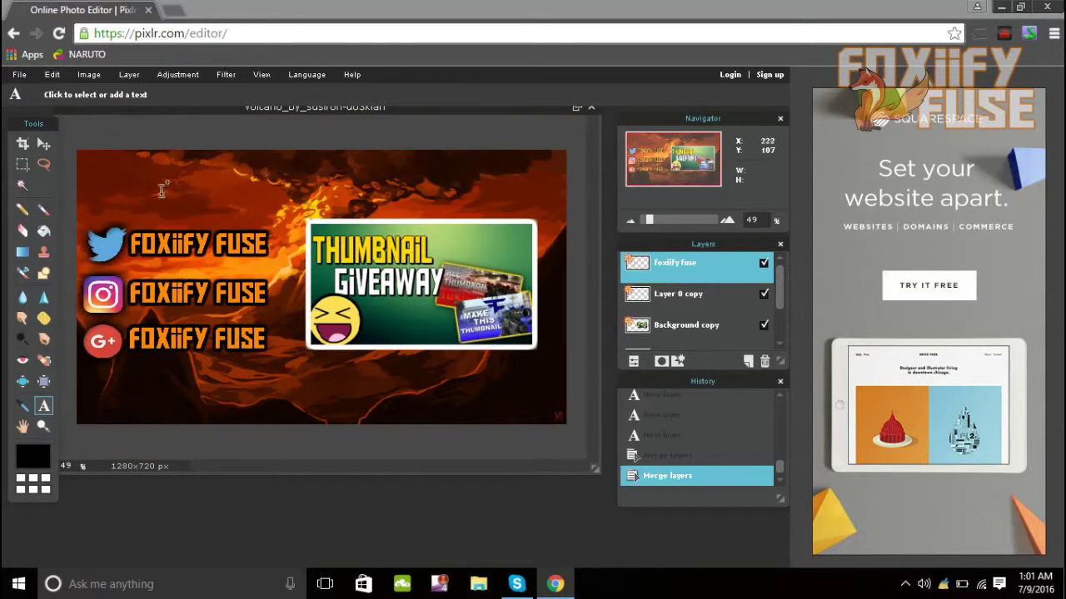
{"action": "left_click", "coordinate": [133, 190]}
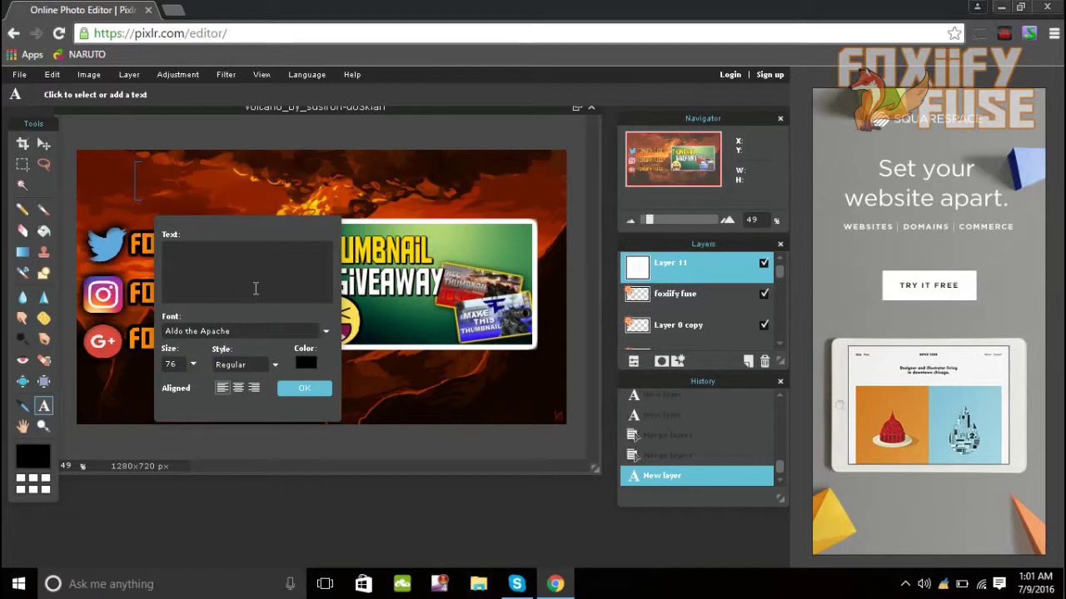
Start a text box at the top of the canvas and set its colour to bright orange (ff6f00).
{"action": "left_click", "coordinate": [293, 322]}
{"action": "left_click", "coordinate": [188, 365]}
{"action": "left_click", "coordinate": [306, 363]}
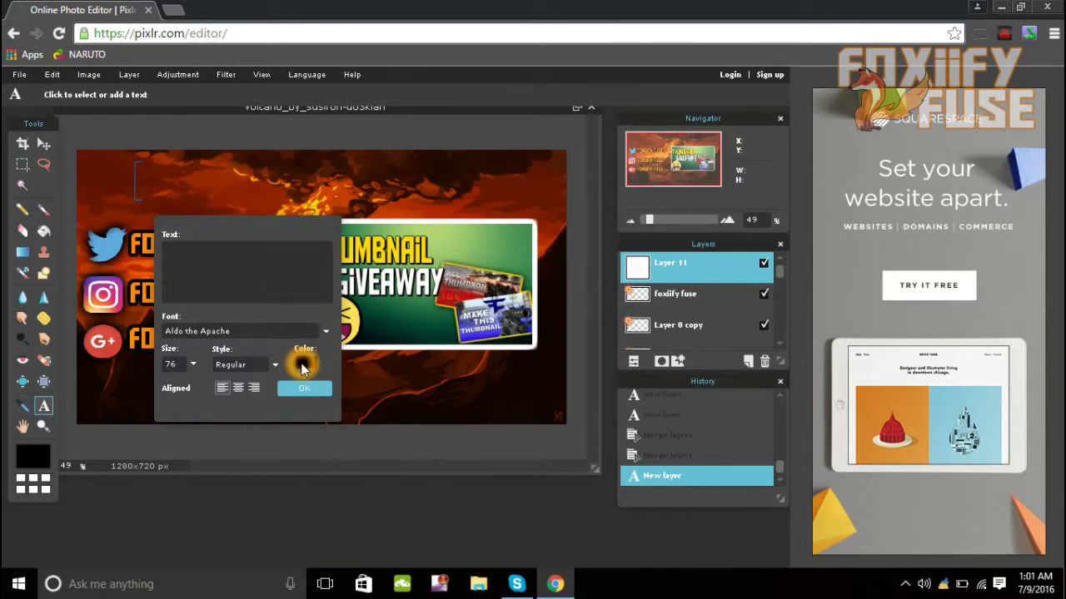
{"action": "left_click", "coordinate": [430, 280]}
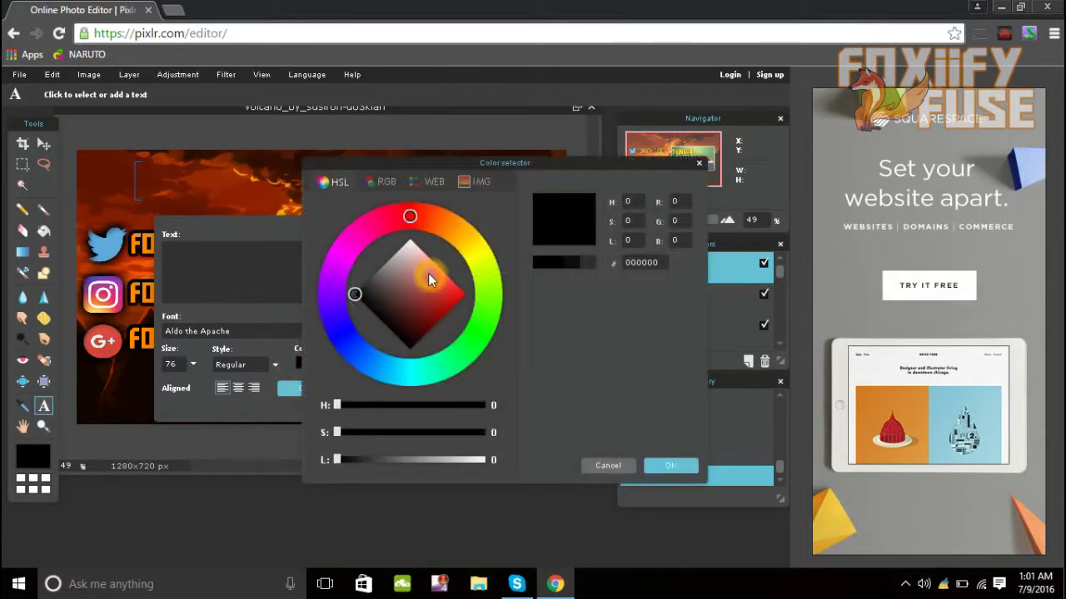
{"action": "left_click", "coordinate": [445, 217]}
{"action": "left_click_drag", "start_coordinate": [453, 287], "coordinate": [509, 290]}
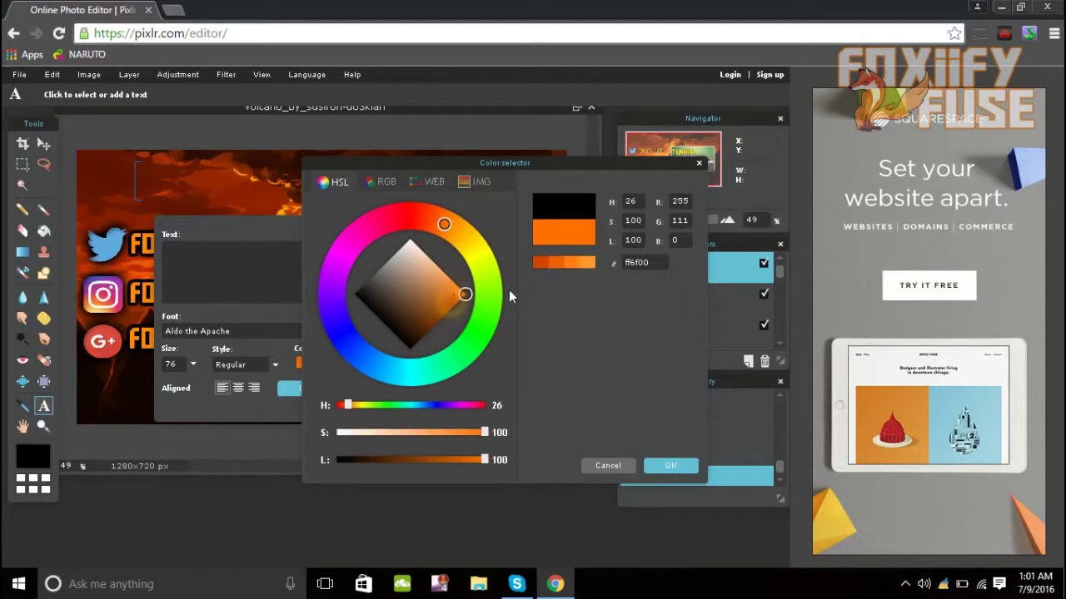
{"action": "left_click", "coordinate": [680, 468]}
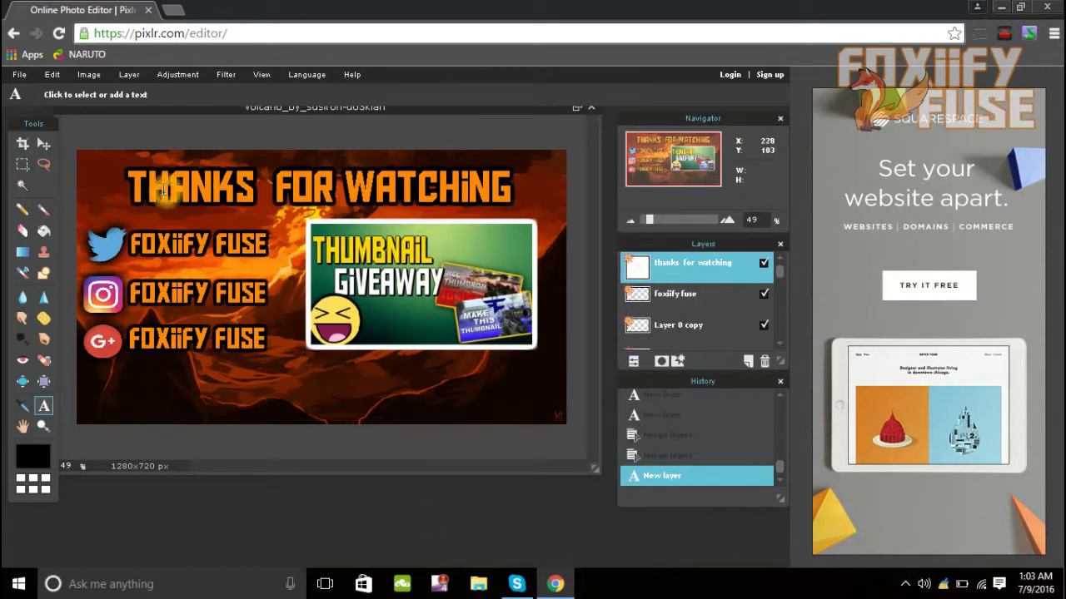
{"action": "scroll", "coordinate": [283, 200], "scroll_direction": "up", "scroll_amount": 1}
{"action": "scroll", "coordinate": [283, 199], "scroll_direction": "down", "scroll_amount": 2}
{"action": "scroll", "coordinate": [286, 196], "scroll_direction": "up", "scroll_amount": 4}
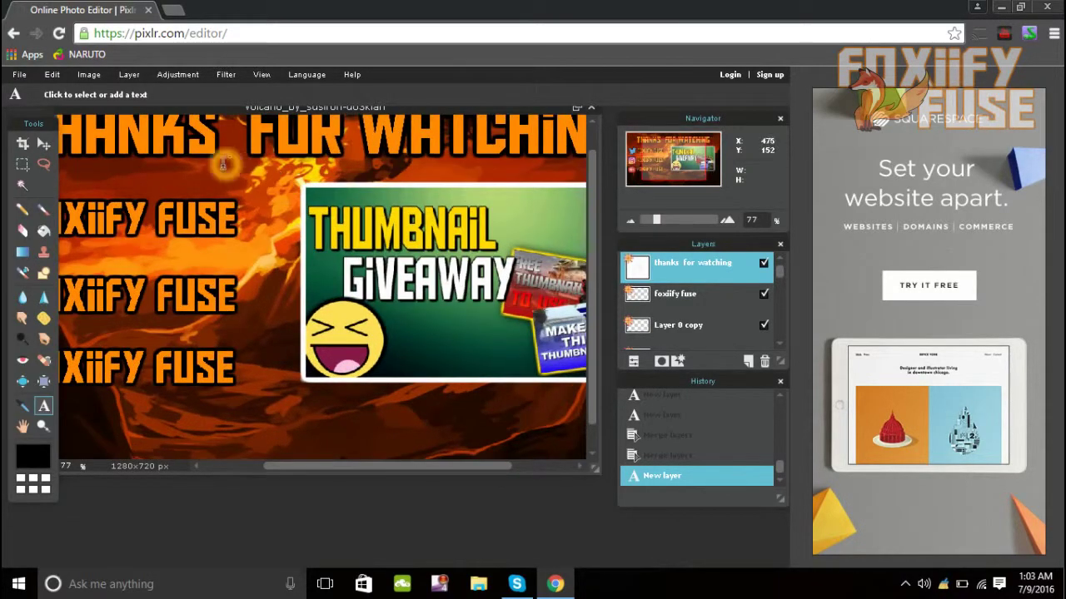
{"action": "scroll", "coordinate": [258, 174], "scroll_direction": "down", "scroll_amount": 3}
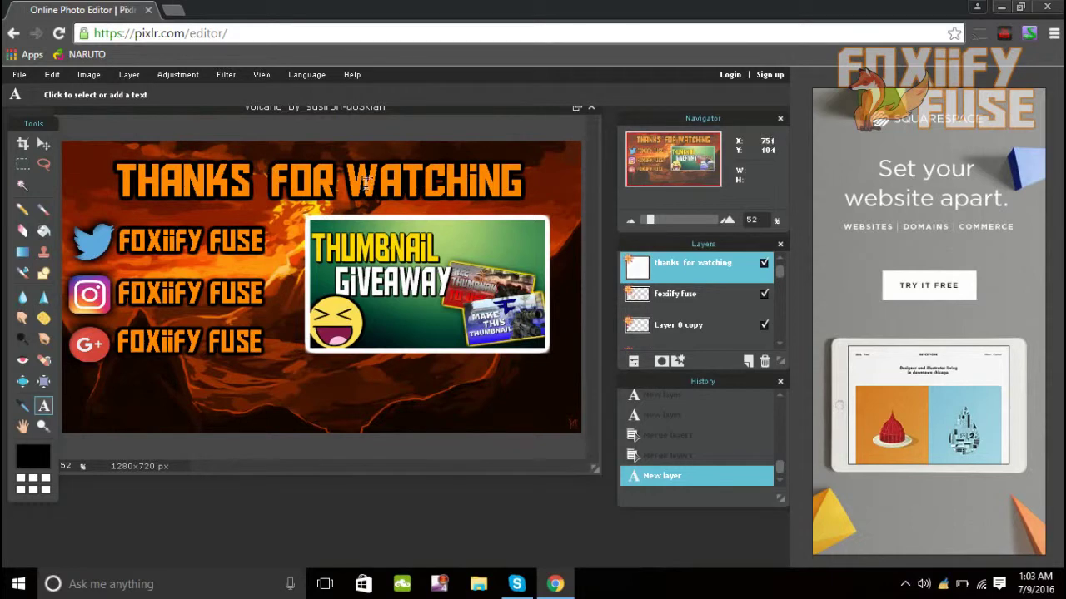
{"action": "scroll", "coordinate": [298, 231], "scroll_direction": "down", "scroll_amount": 2}
{"action": "scroll", "coordinate": [298, 232], "scroll_direction": "up", "scroll_amount": 3}
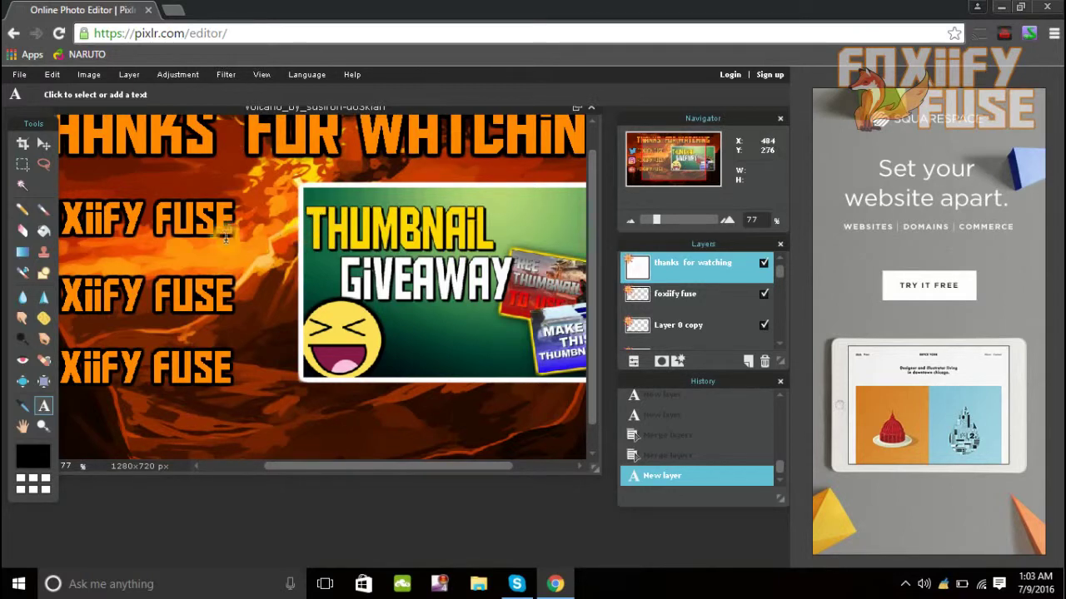
{"action": "scroll", "coordinate": [257, 241], "scroll_direction": "up", "scroll_amount": 4}
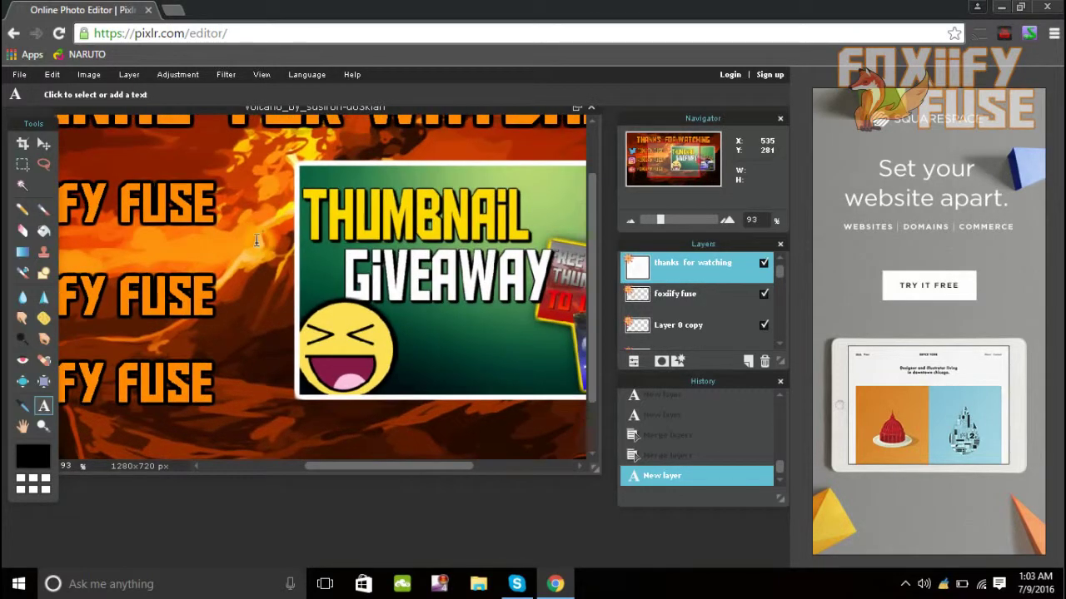
{"action": "scroll", "coordinate": [256, 240], "scroll_direction": "down", "scroll_amount": 5}
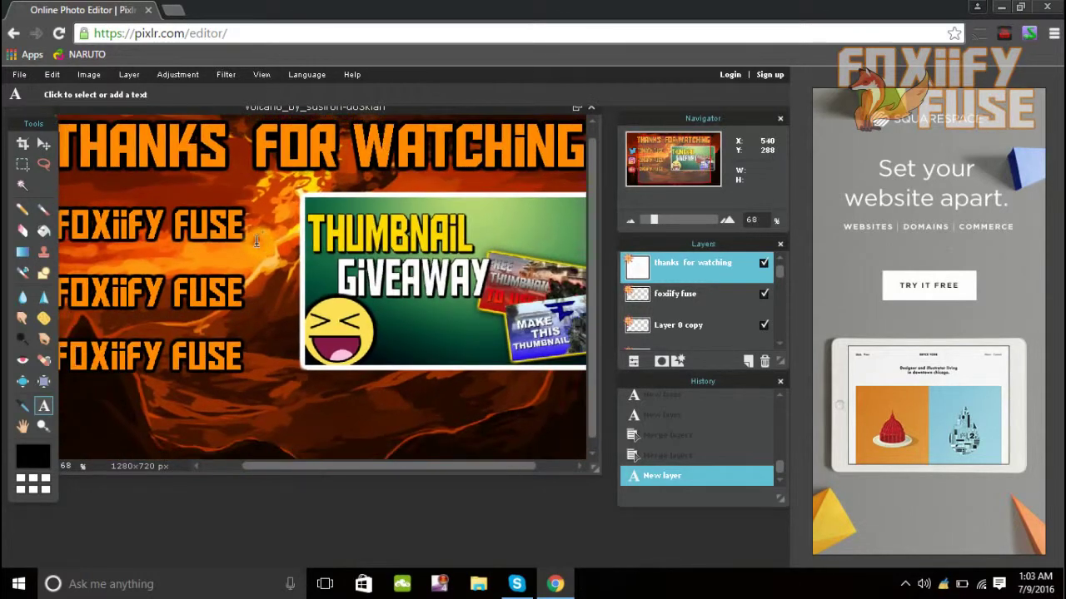
{"action": "scroll", "coordinate": [256, 241], "scroll_direction": "up", "scroll_amount": 3}
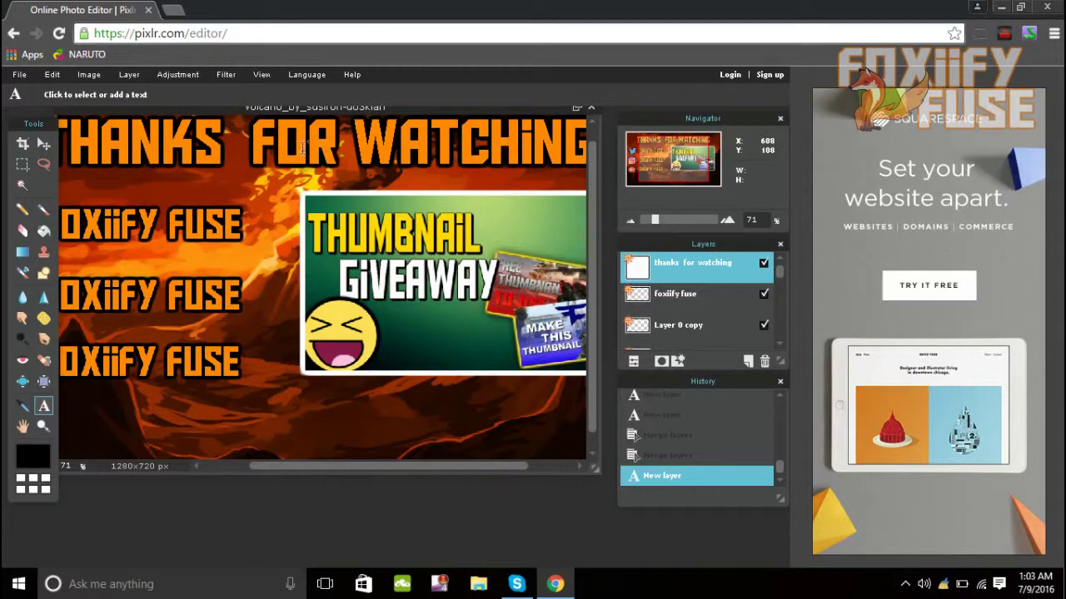
{"action": "scroll", "coordinate": [304, 147], "scroll_direction": "up", "scroll_amount": 4}
{"action": "scroll", "coordinate": [305, 146], "scroll_direction": "down", "scroll_amount": 3}
{"action": "scroll", "coordinate": [305, 146], "scroll_direction": "down", "scroll_amount": 4}
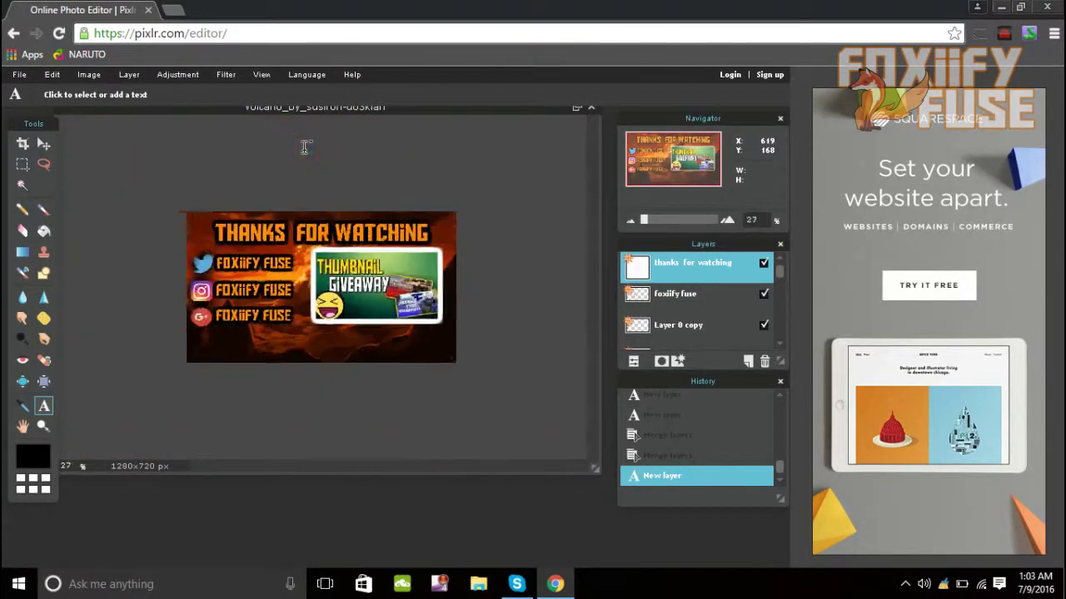
{"action": "scroll", "coordinate": [313, 258], "scroll_direction": "up", "scroll_amount": 3}
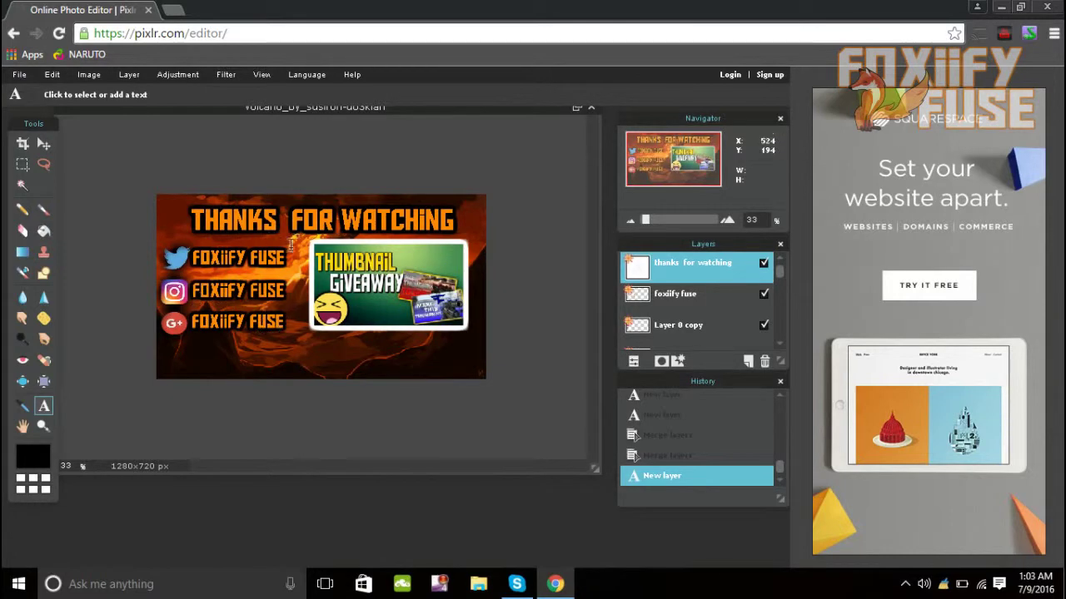
{"action": "scroll", "coordinate": [249, 179], "scroll_direction": "up", "scroll_amount": 1}
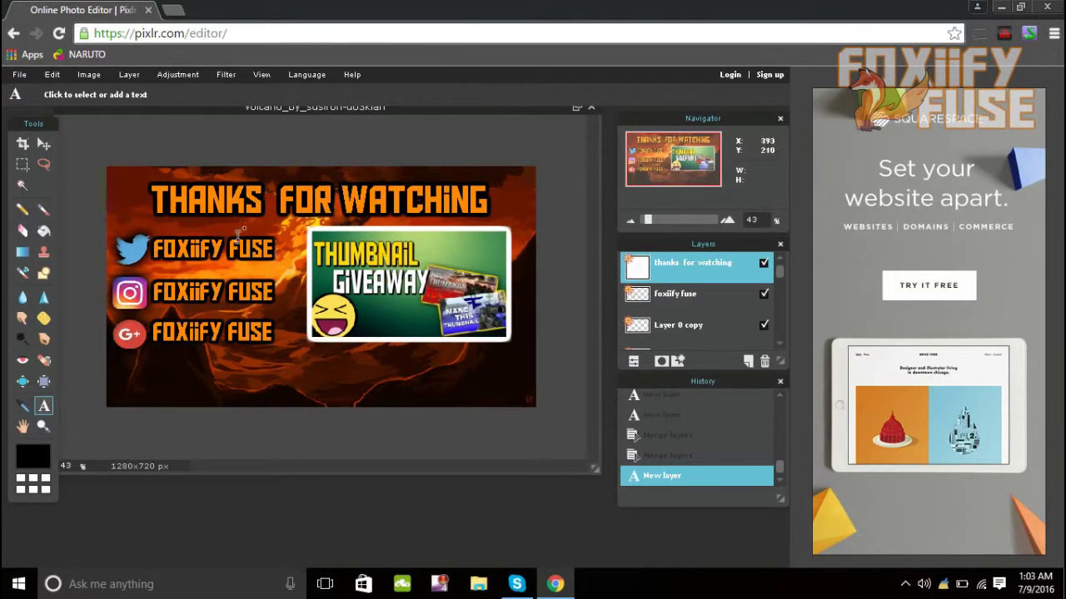
{"action": "scroll", "coordinate": [382, 203], "scroll_direction": "down", "scroll_amount": 1}
{"action": "scroll", "coordinate": [381, 203], "scroll_direction": "up", "scroll_amount": 2}
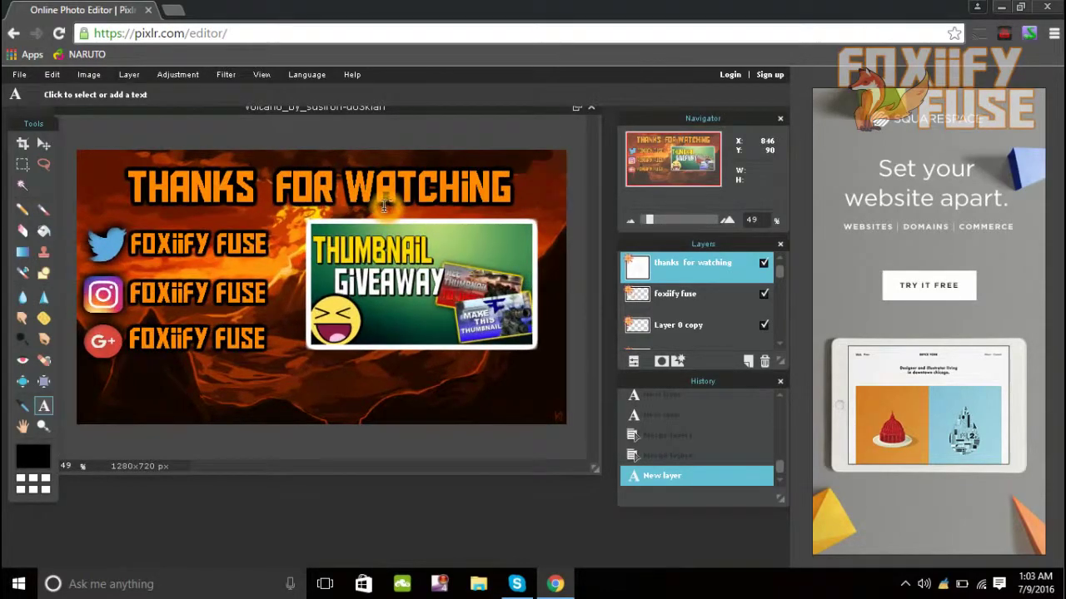
{"action": "scroll", "coordinate": [381, 203], "scroll_direction": "down", "scroll_amount": 1}
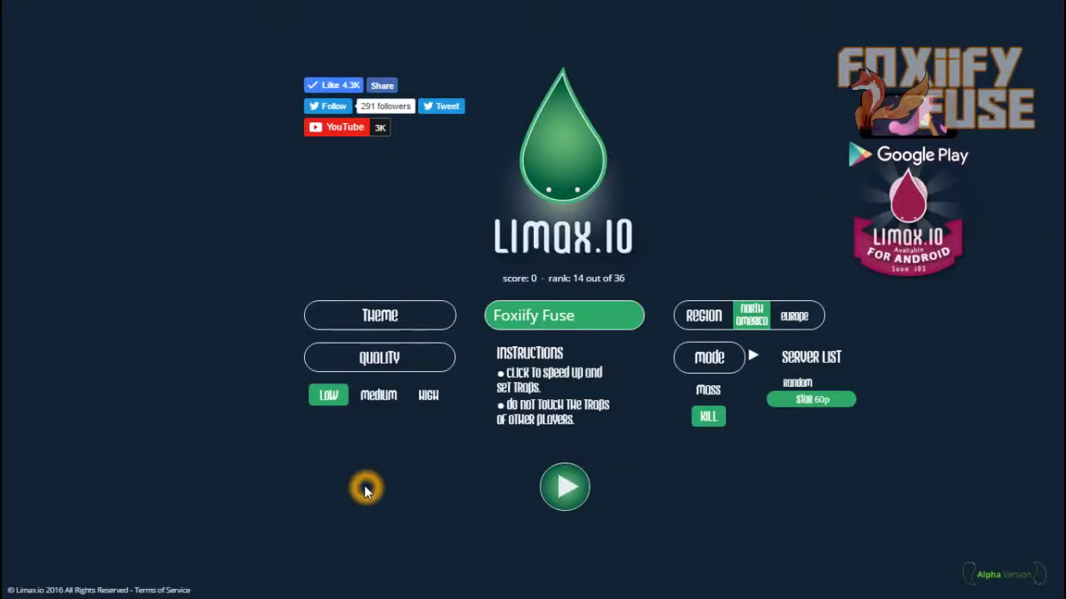